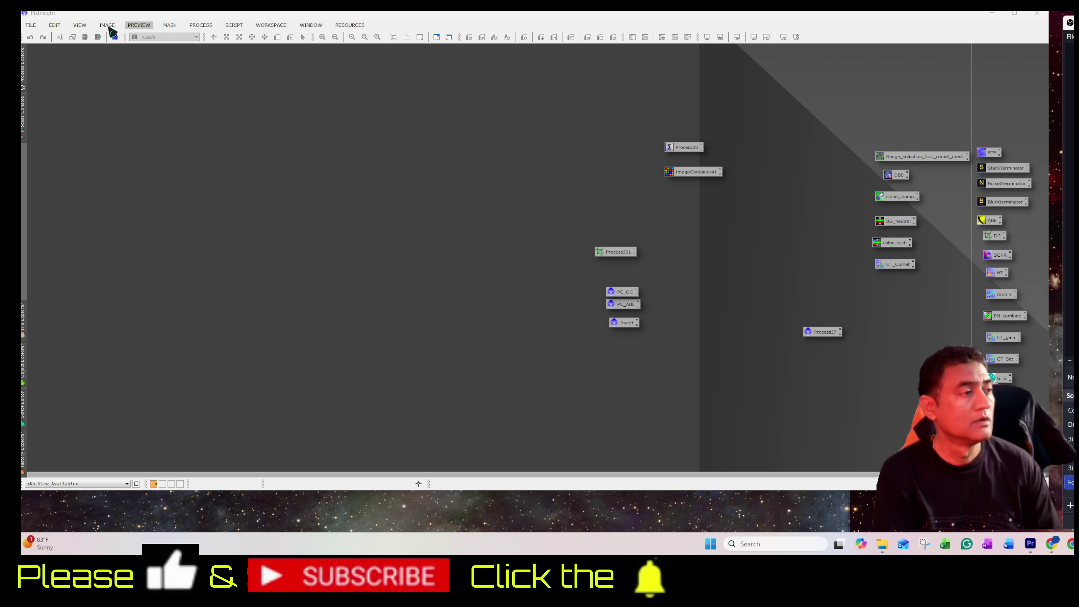
- Open the Blink process and close all the images already loaded in it
{"action": "left_click", "coordinate": [210, 27]}
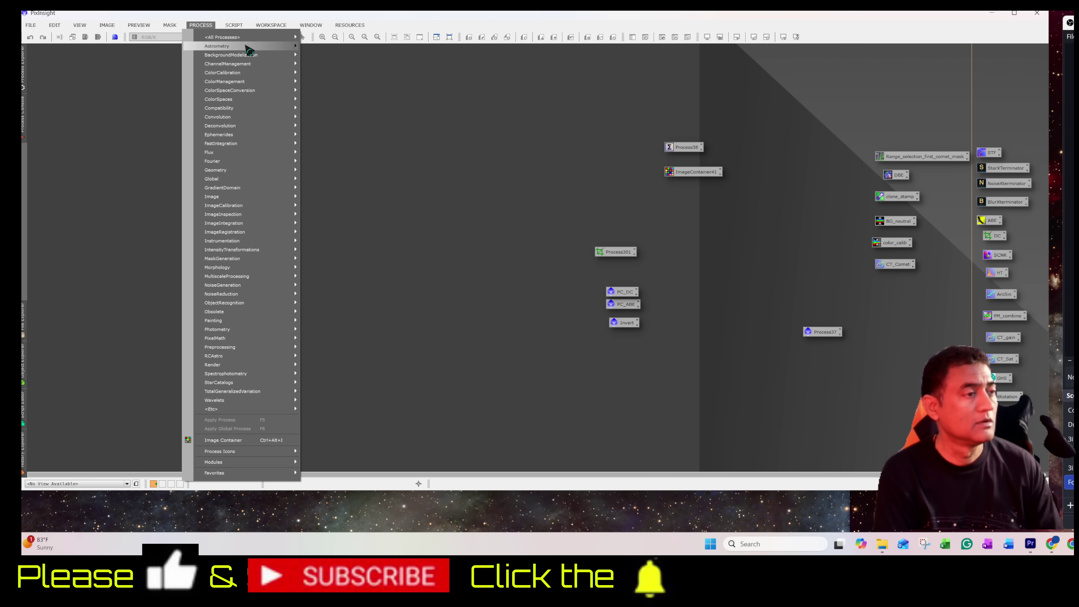
{"action": "mouse_move", "coordinate": [249, 38]}
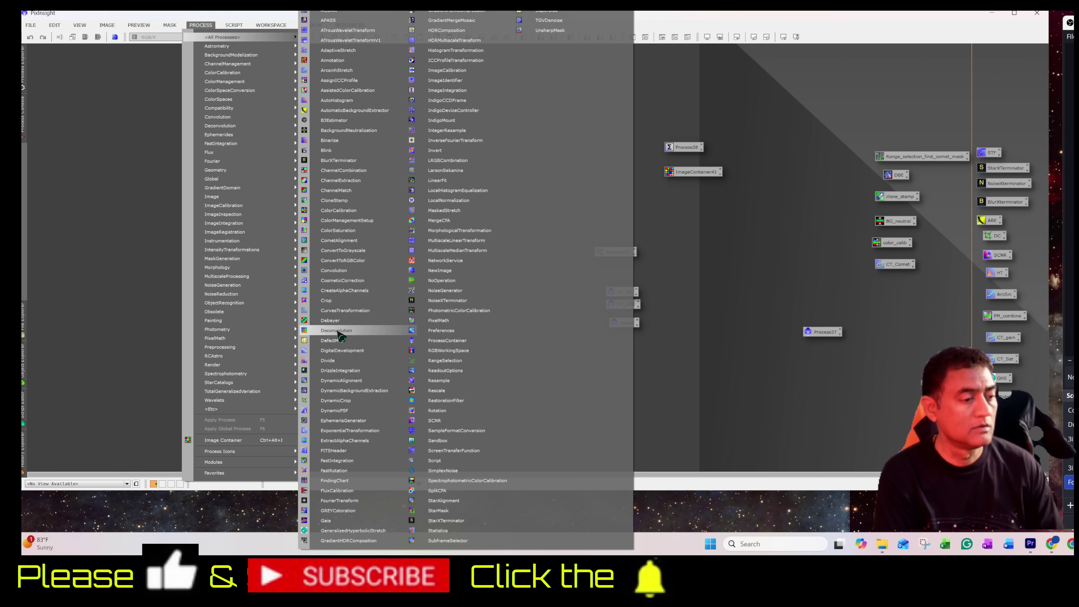
{"action": "left_click", "coordinate": [346, 150]}
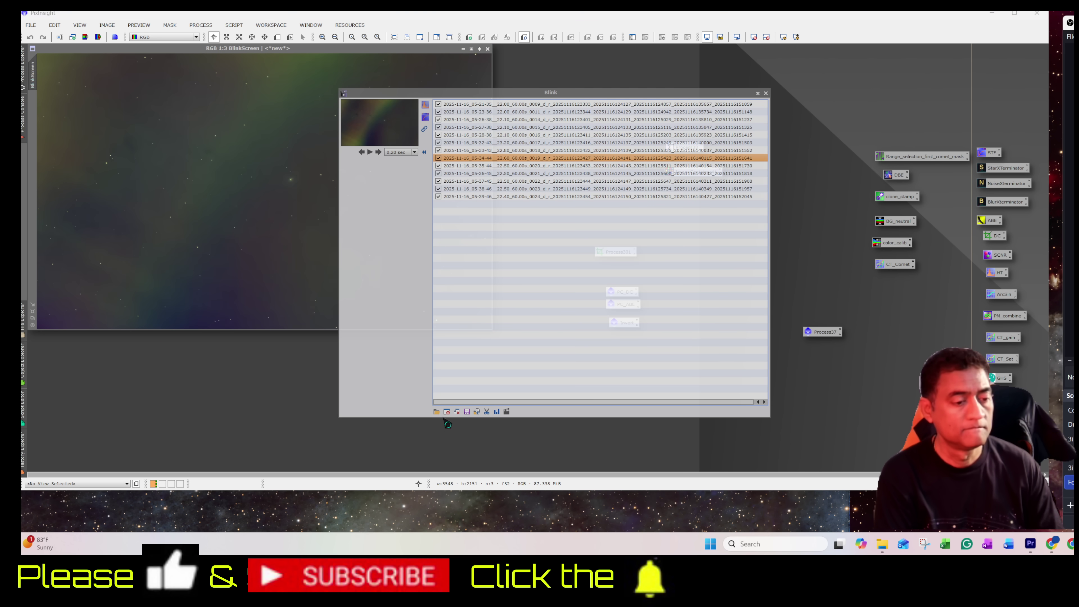
{"action": "left_click", "coordinate": [456, 411]}
- Load all the images from the "1. ABE" folder of 2025-11-16 Comet 3i Atlas into Blink
{"action": "left_click", "coordinate": [436, 411]}
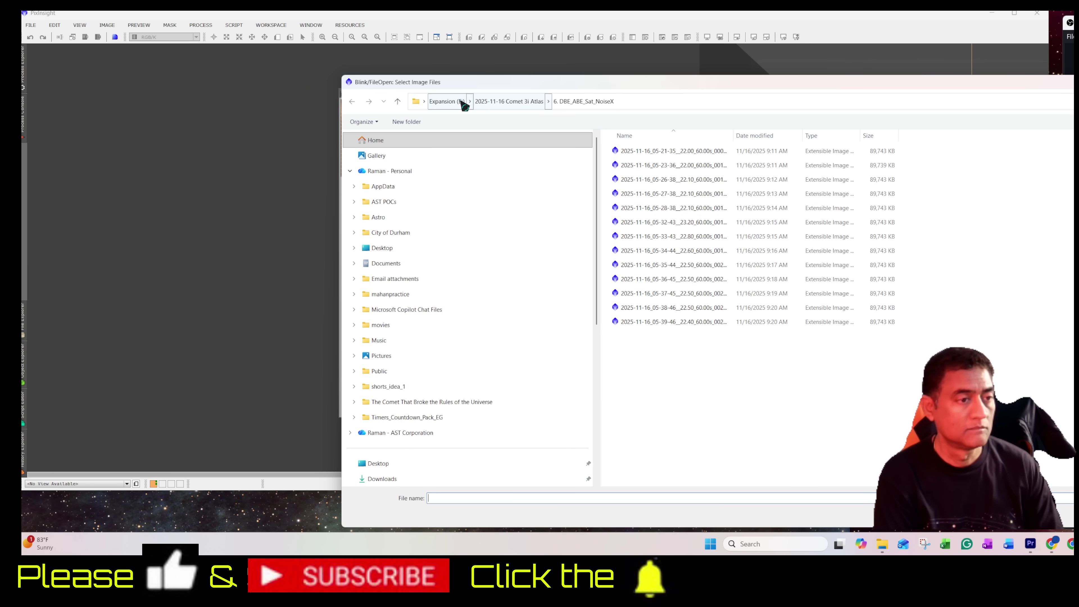
{"action": "left_click", "coordinate": [525, 102]}
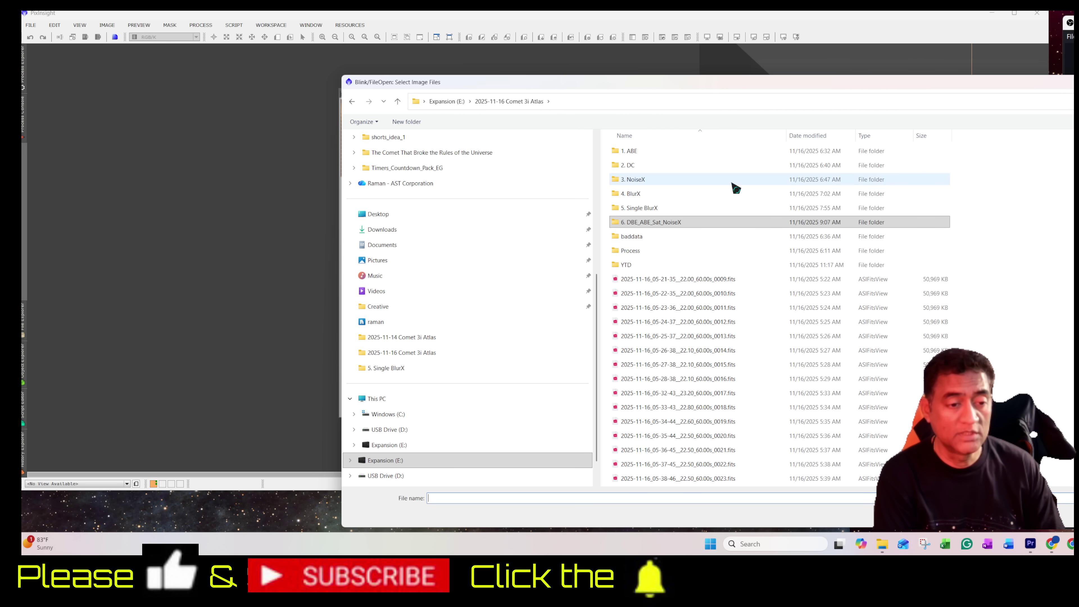
{"action": "double_click", "coordinate": [671, 154]}
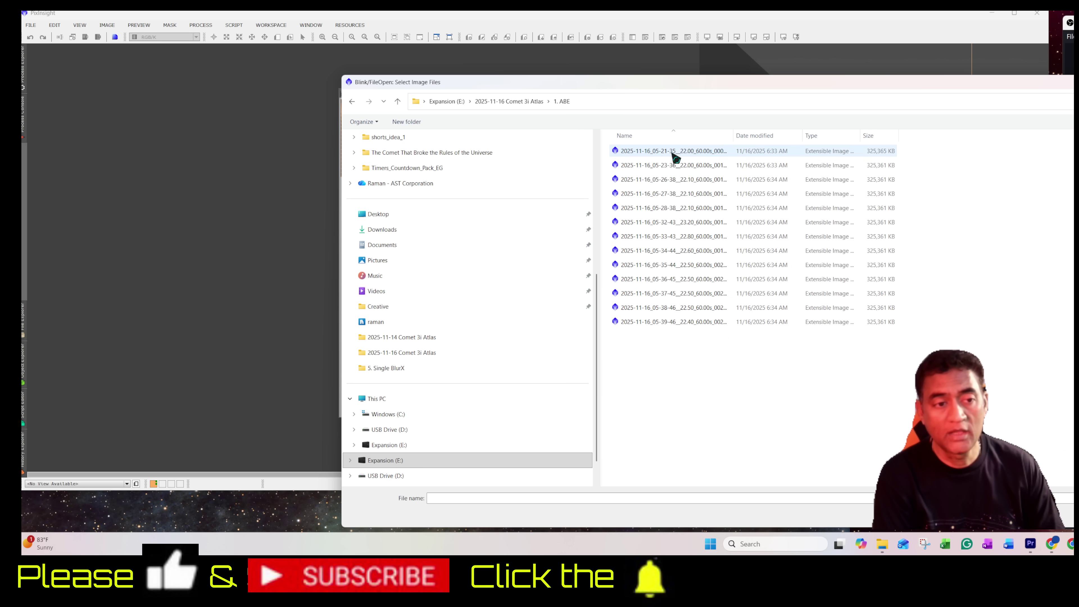
{"action": "left_click", "coordinate": [702, 237]}
{"action": "key", "text": "ctrl+a"}
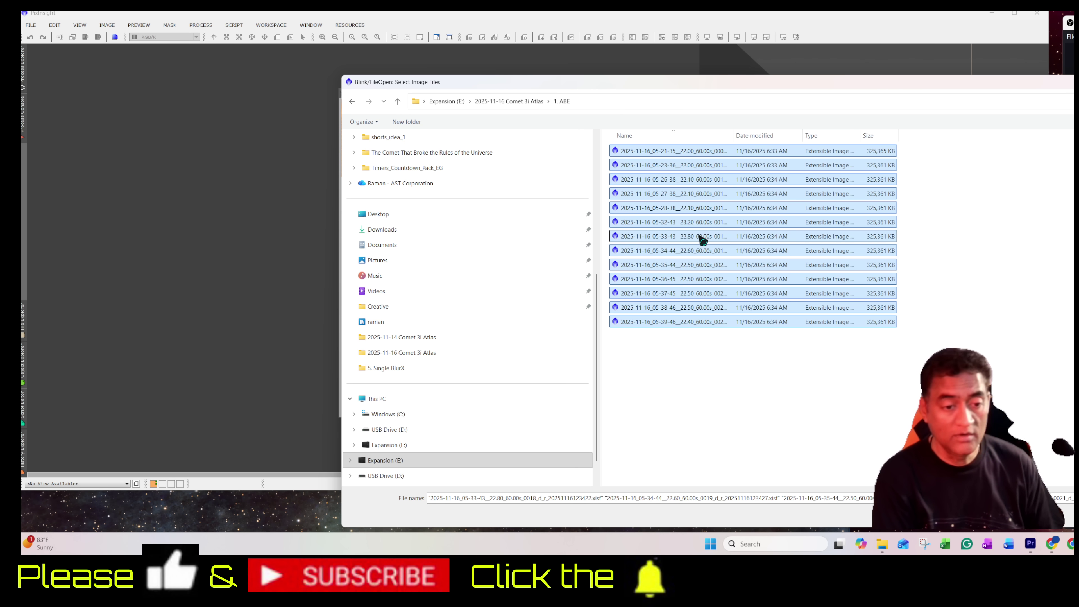
{"action": "scroll", "coordinate": [467, 305], "scroll_direction": "down", "scroll_amount": 1}
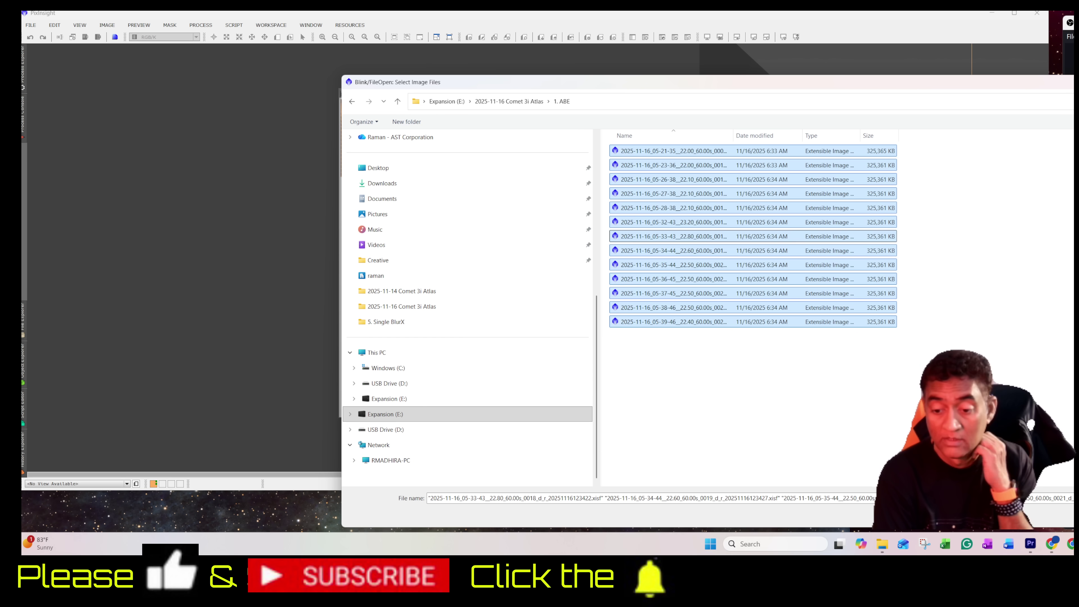
{"action": "key", "text": "Return"}
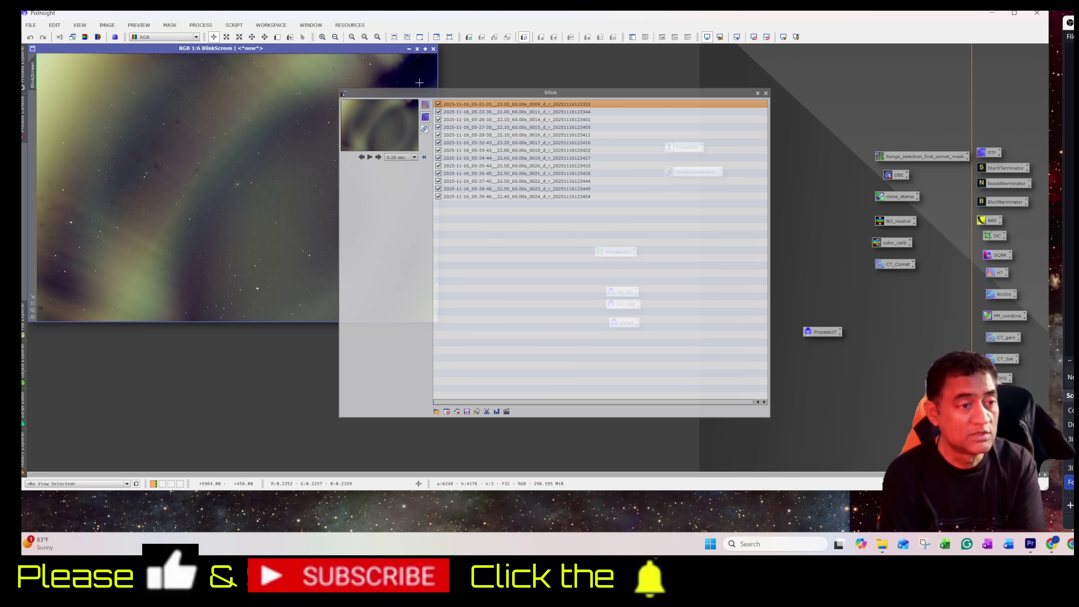
- Move Blink clear of the preview, enlarge the BlinkScreen window, and inspect the comet and background in the first ABE frame
{"action": "left_click_drag", "start_coordinate": [408, 93], "coordinate": [630, 114]}
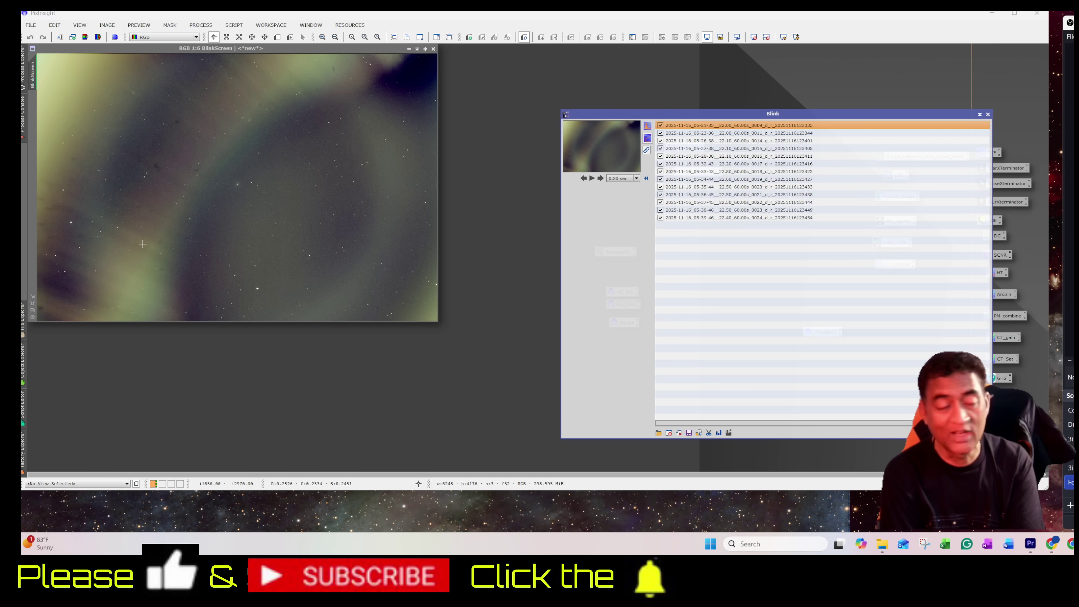
{"action": "left_click_drag", "start_coordinate": [434, 322], "coordinate": [565, 420]}
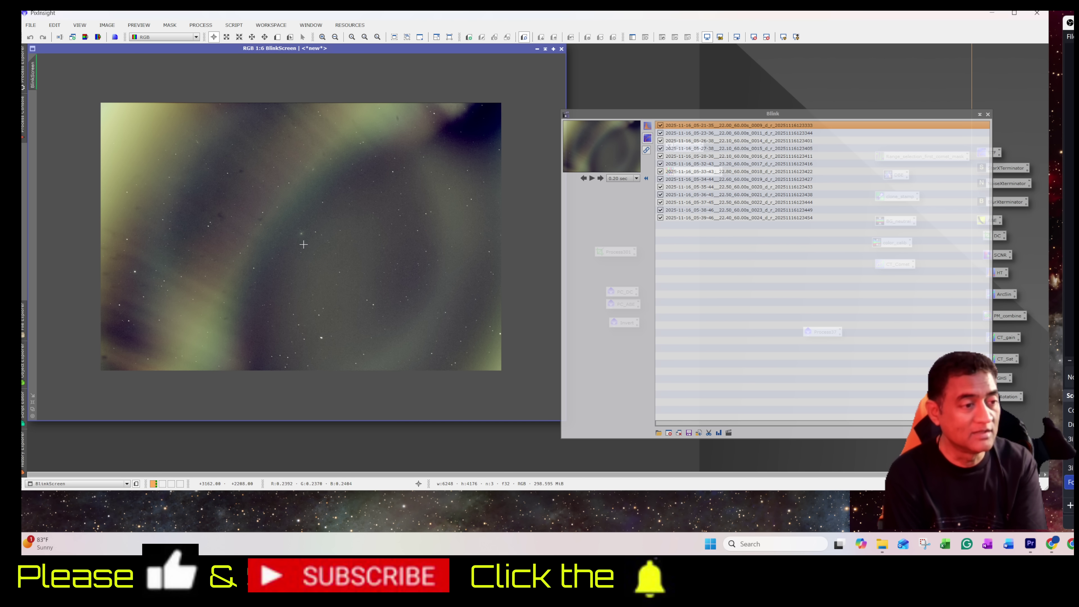
{"action": "scroll", "coordinate": [303, 243], "scroll_direction": "up", "scroll_amount": 4}
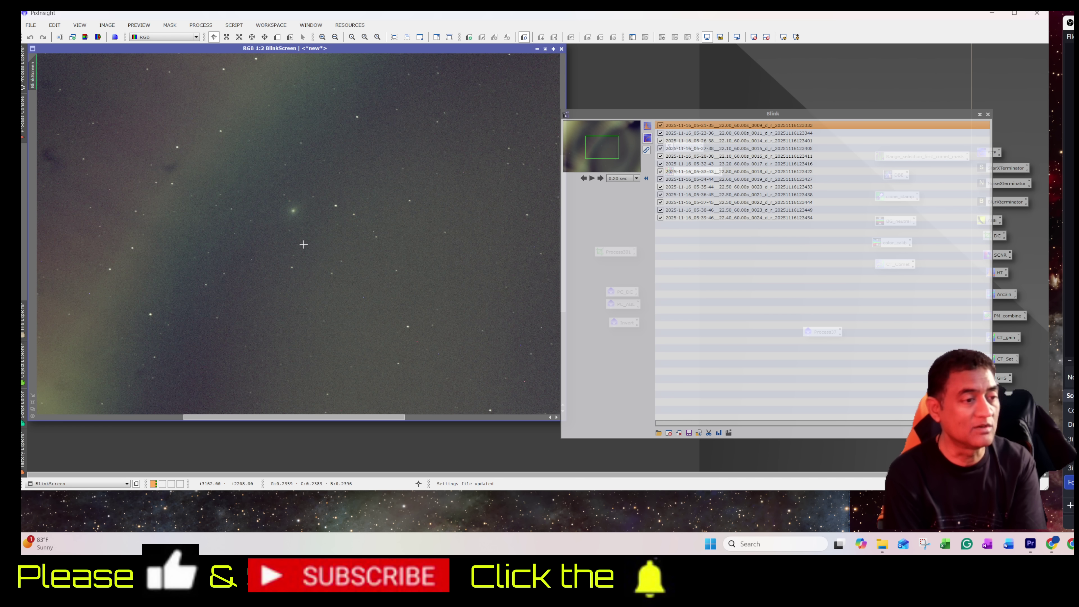
{"action": "scroll", "coordinate": [303, 244], "scroll_direction": "up", "scroll_amount": 1}
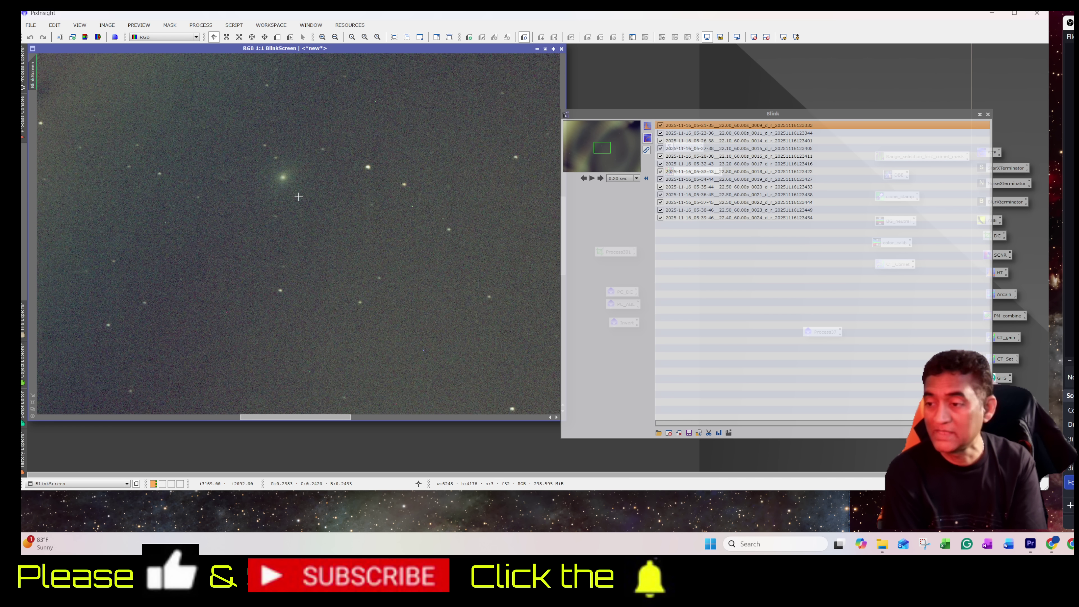
{"action": "scroll", "coordinate": [299, 196], "scroll_direction": "up", "scroll_amount": 2}
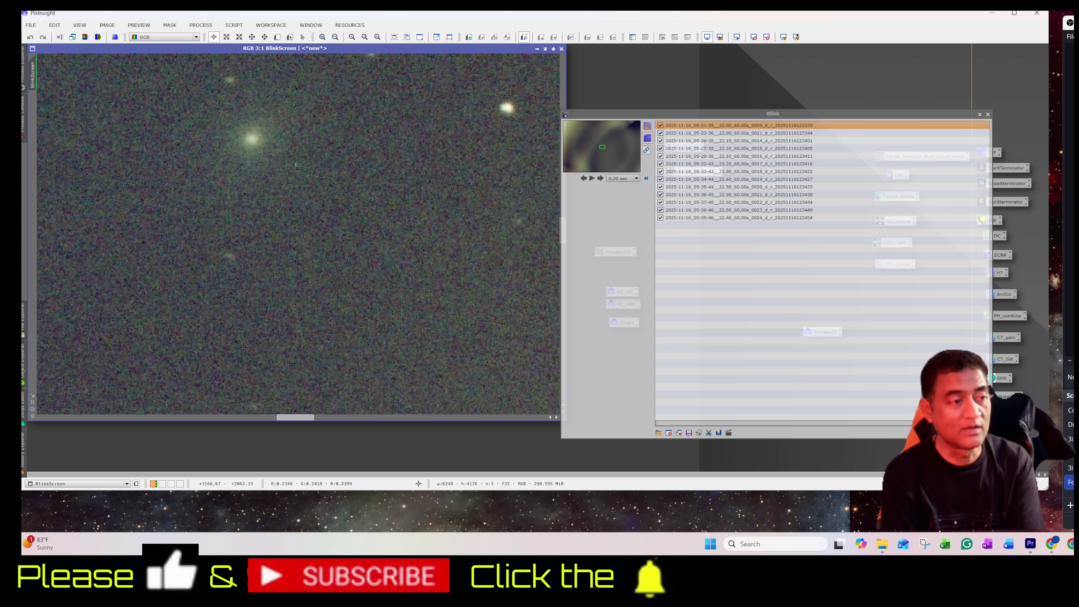
{"action": "scroll", "coordinate": [268, 175], "scroll_direction": "down", "scroll_amount": 8}
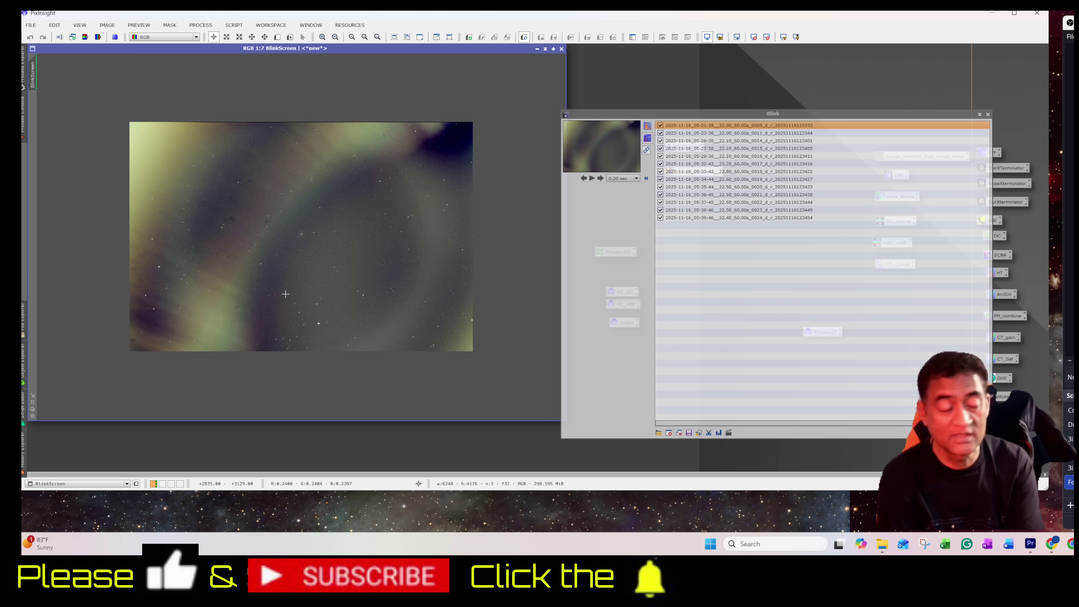
{"action": "scroll", "coordinate": [291, 238], "scroll_direction": "up", "scroll_amount": 2}
{"action": "scroll", "coordinate": [289, 235], "scroll_direction": "up", "scroll_amount": 1}
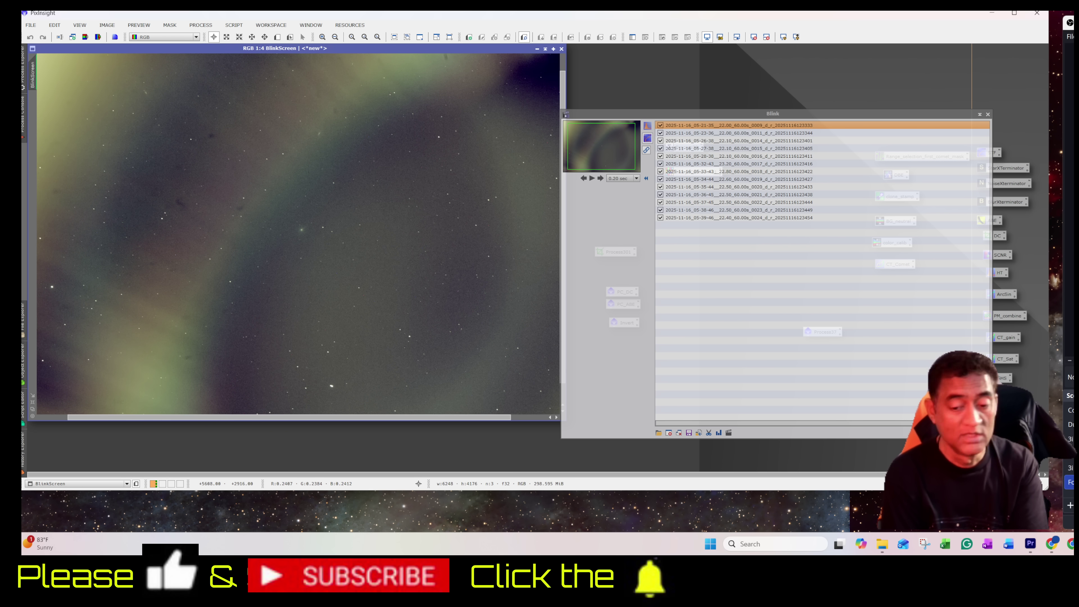
- Switch to the ASTAP viewer and open the first image from the "1. ABE" folder
{"action": "key", "text": "alt+Tab"}
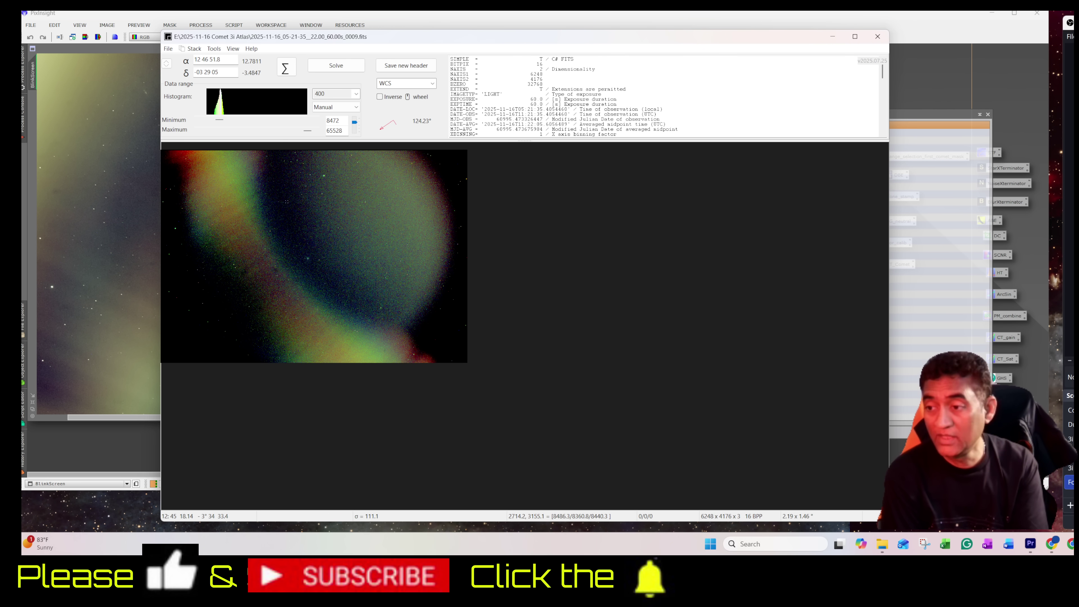
{"action": "left_click", "coordinate": [169, 49]}
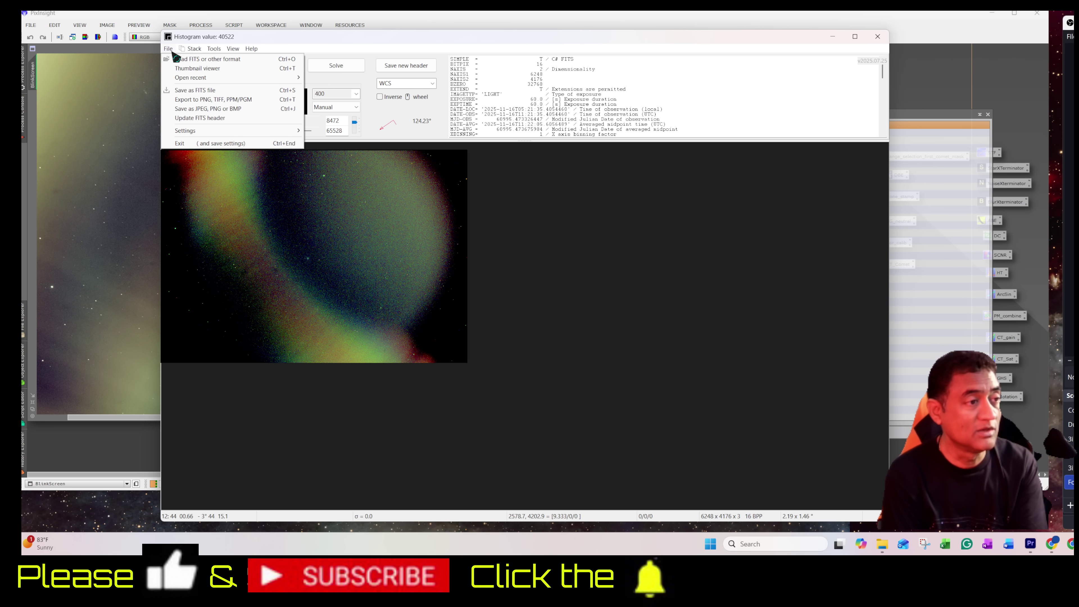
{"action": "left_click", "coordinate": [203, 60]}
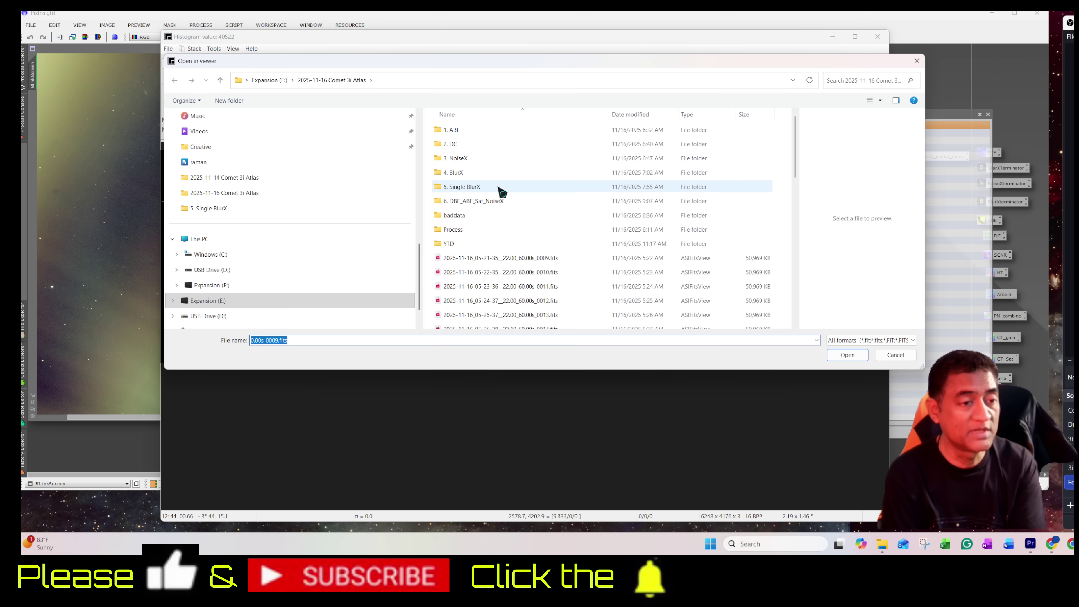
{"action": "double_click", "coordinate": [479, 134]}
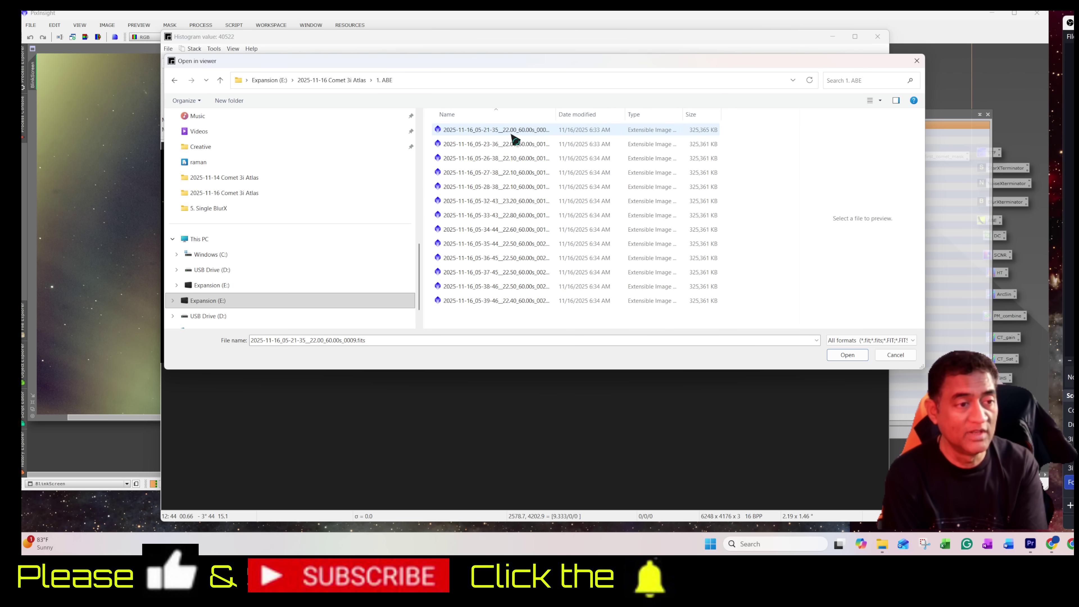
{"action": "double_click", "coordinate": [513, 135]}
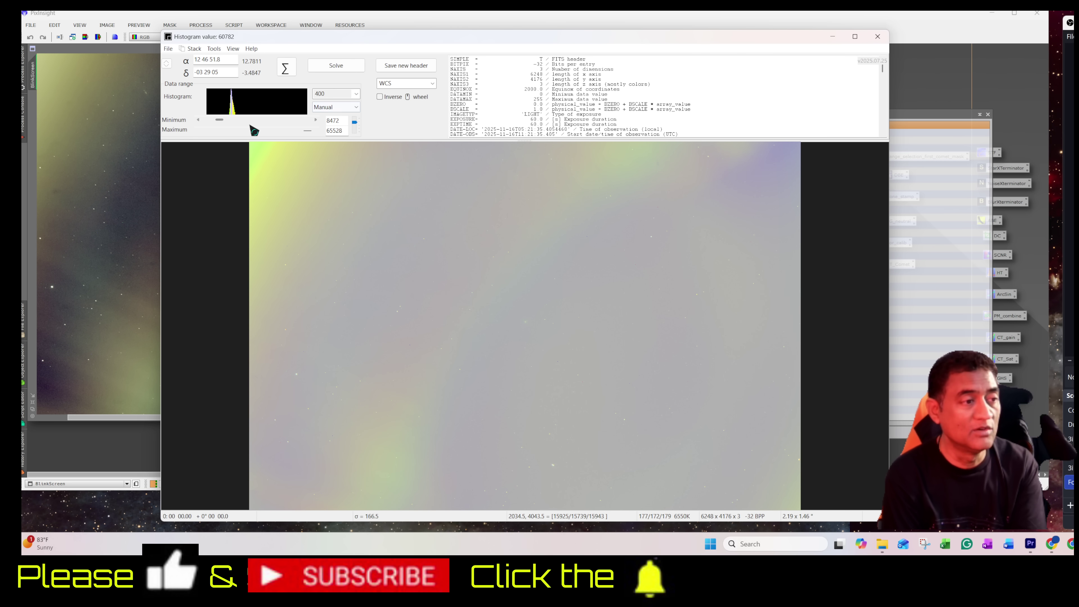
- Raise the histogram minimum to 15948 to darken the background, and examine the comet near the frame's centre
{"action": "mouse_move", "coordinate": [225, 125]}
{"action": "left_mouse_down"}
{"action": "mouse_move", "coordinate": [245, 122]}
{"action": "mouse_move", "coordinate": [234, 126]}
{"action": "left_mouse_up"}
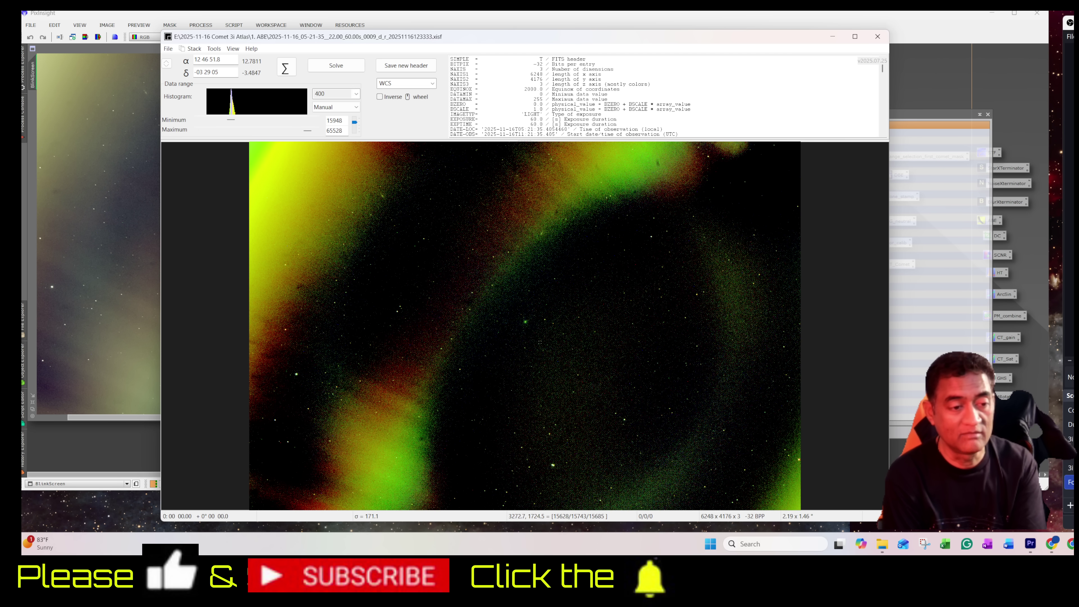
{"action": "scroll", "coordinate": [528, 309], "scroll_direction": "down", "scroll_amount": 2}
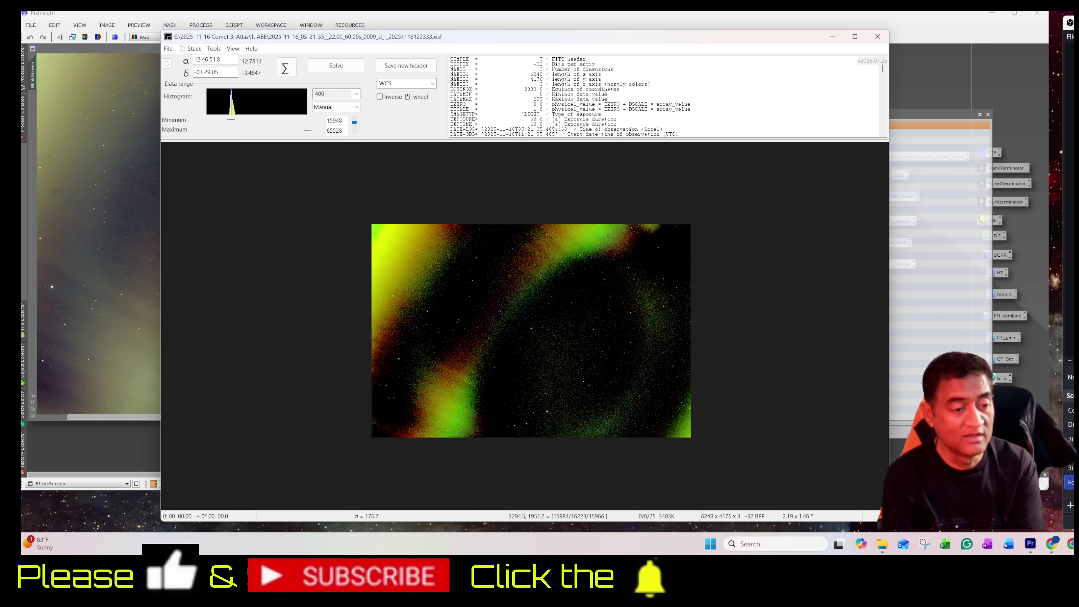
{"action": "scroll", "coordinate": [531, 318], "scroll_direction": "up", "scroll_amount": 6}
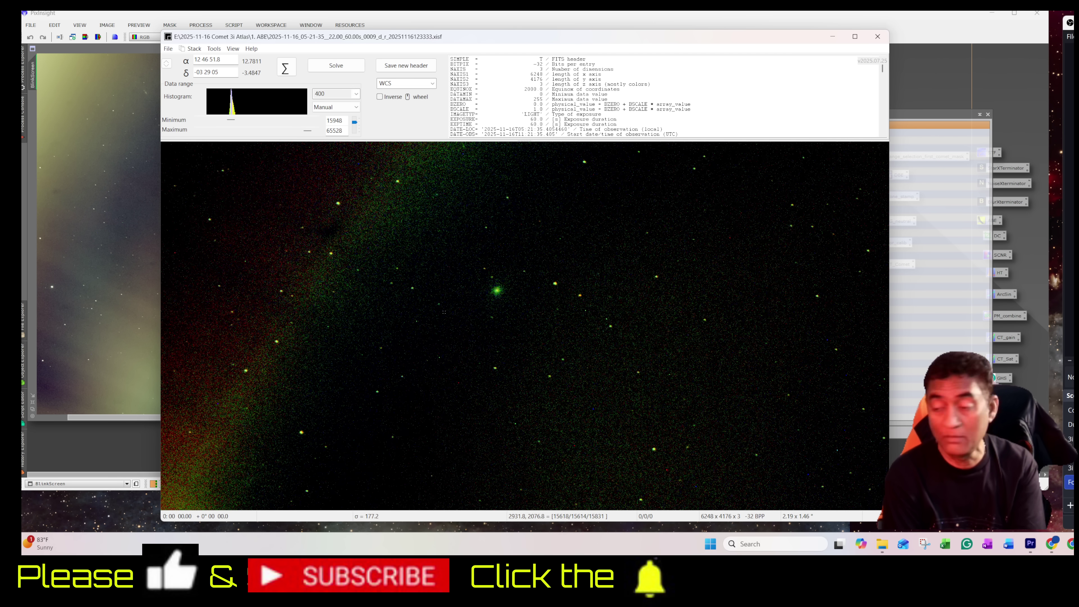
{"action": "scroll", "coordinate": [488, 309], "scroll_direction": "up", "scroll_amount": 1}
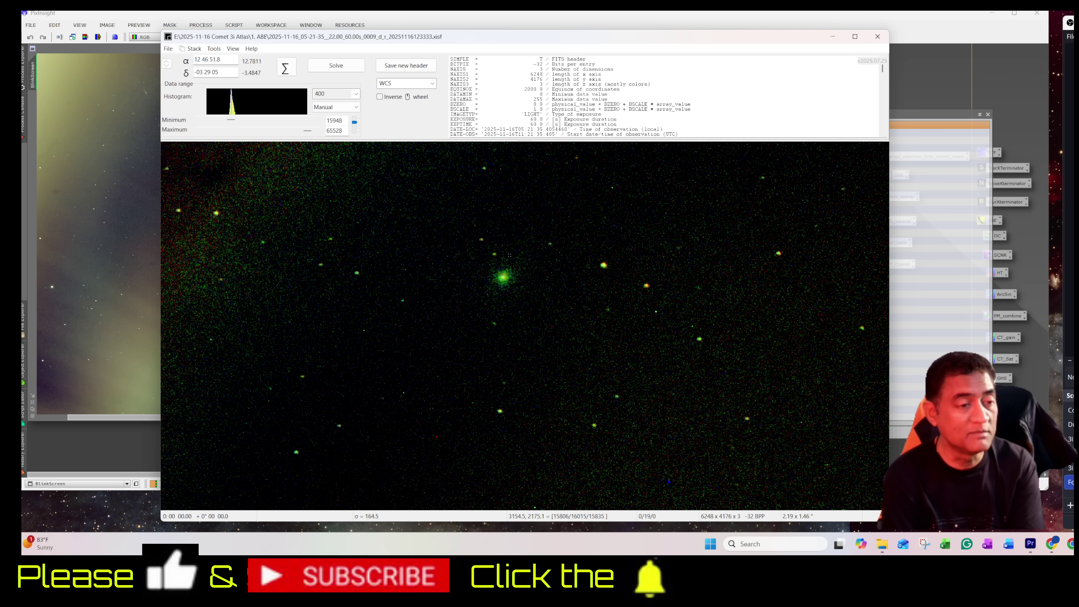
{"action": "scroll", "coordinate": [512, 293], "scroll_direction": "down", "scroll_amount": 1}
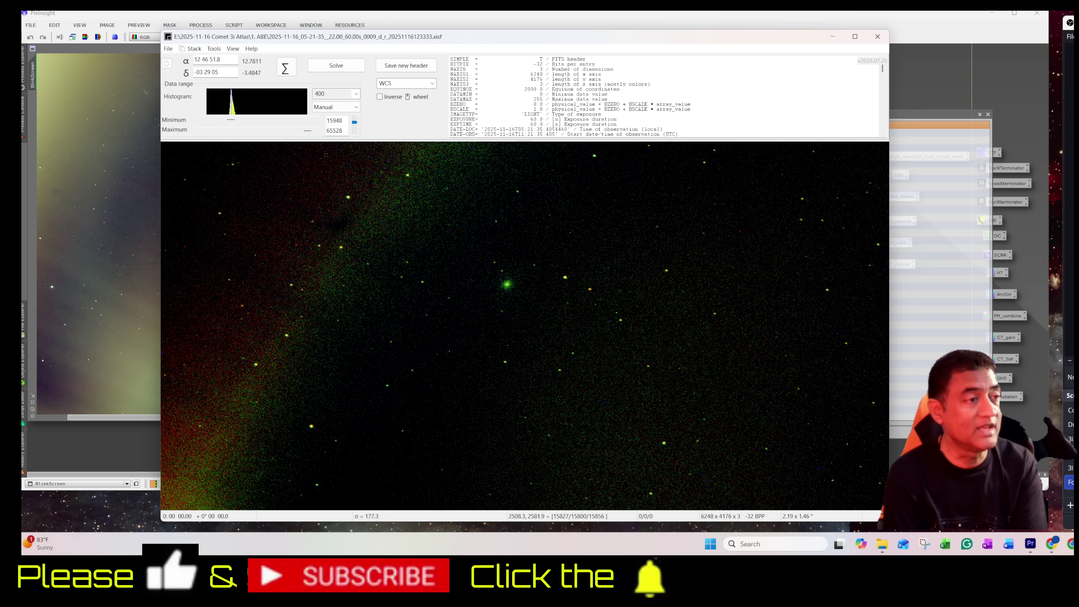
- Plate-solve the image astrometrically and annotate its asteroids and comets with the default annotation settings
{"action": "left_click", "coordinate": [215, 49]}
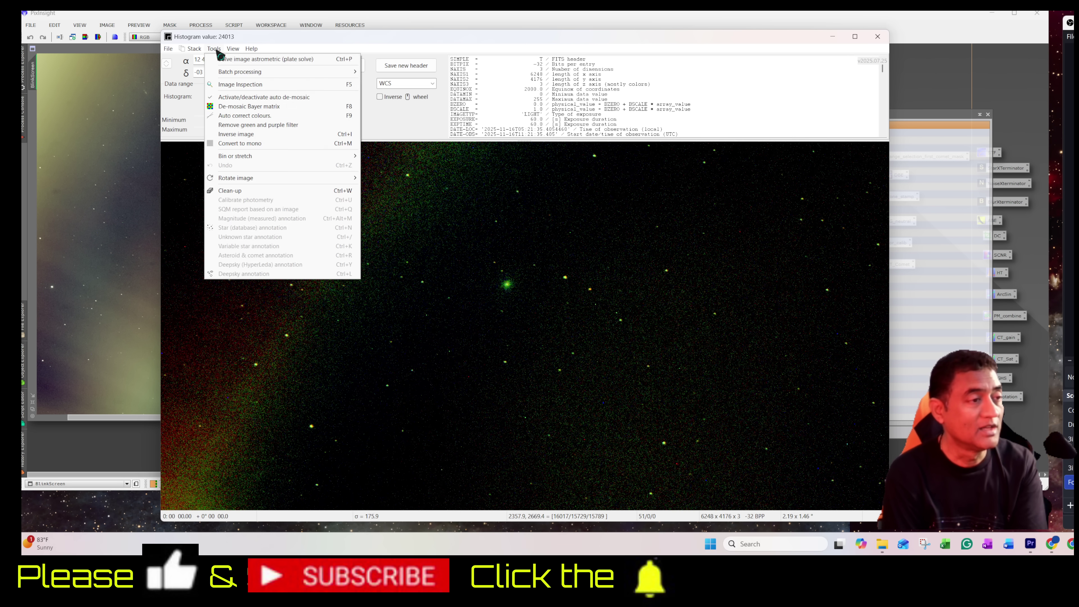
{"action": "left_click", "coordinate": [242, 61]}
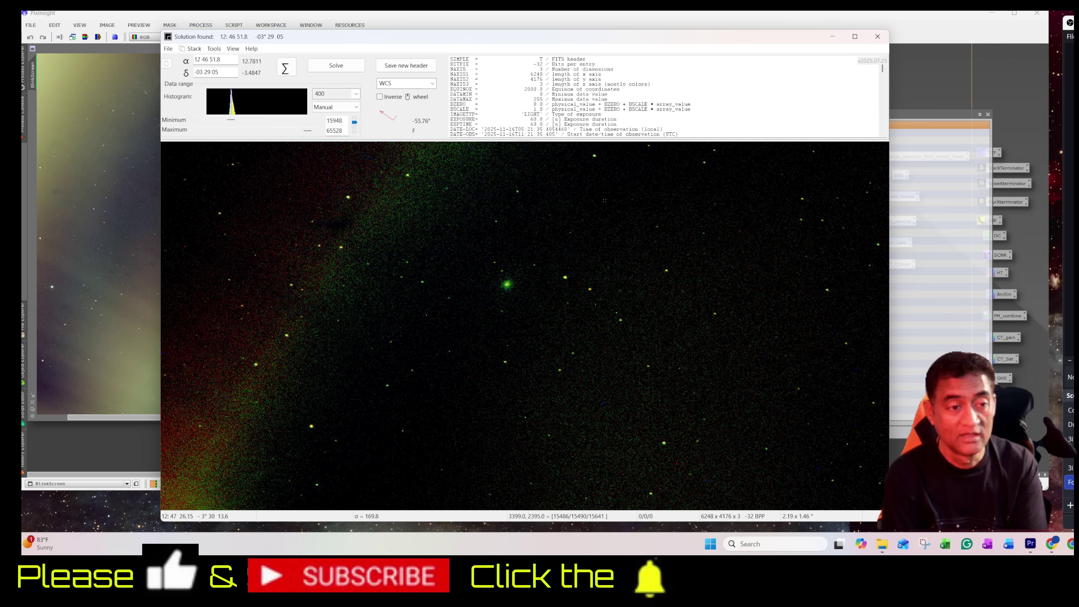
{"action": "left_click", "coordinate": [213, 49]}
{"action": "left_click", "coordinate": [276, 255]}
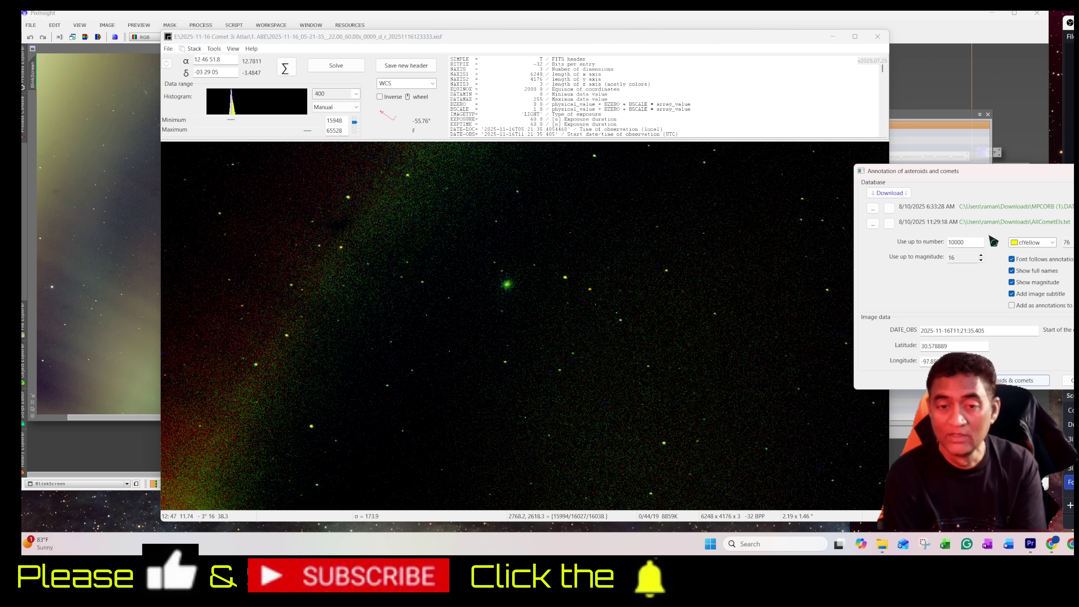
{"action": "left_click_drag", "start_coordinate": [1000, 179], "coordinate": [826, 179]}
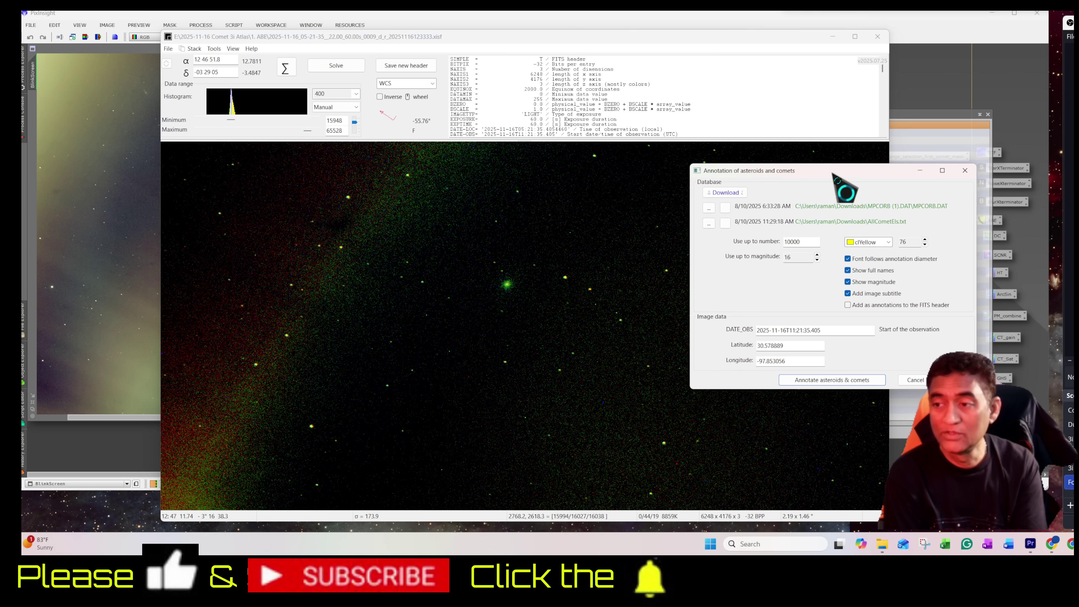
{"action": "left_click", "coordinate": [845, 382]}
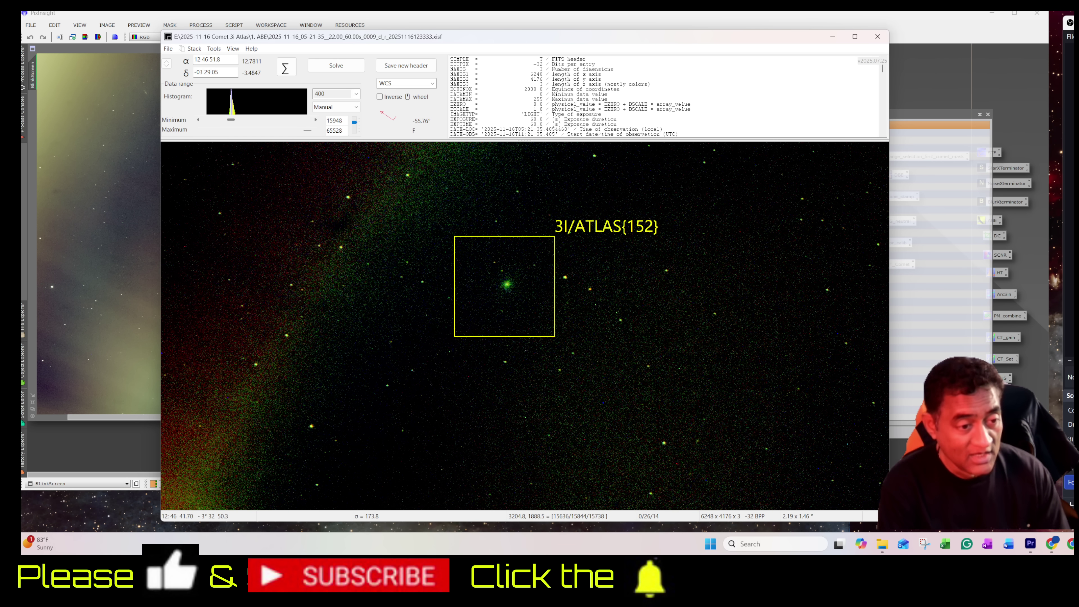
- Review the comet annotation across the whole frame, then close the ASTAP viewer to return to PixInsight
{"action": "scroll", "coordinate": [526, 350], "scroll_direction": "up", "scroll_amount": 1}
{"action": "scroll", "coordinate": [526, 350], "scroll_direction": "down", "scroll_amount": 1}
{"action": "scroll", "coordinate": [526, 350], "scroll_direction": "down", "scroll_amount": 3}
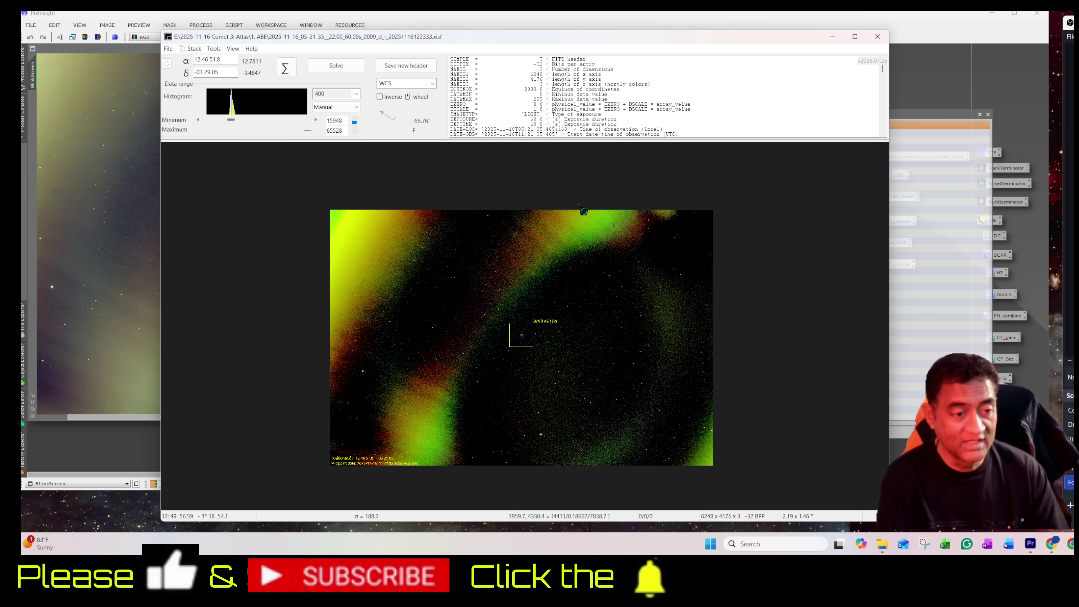
{"action": "left_click", "coordinate": [877, 36]}
{"action": "scroll", "coordinate": [306, 223], "scroll_direction": "down", "scroll_amount": 2}
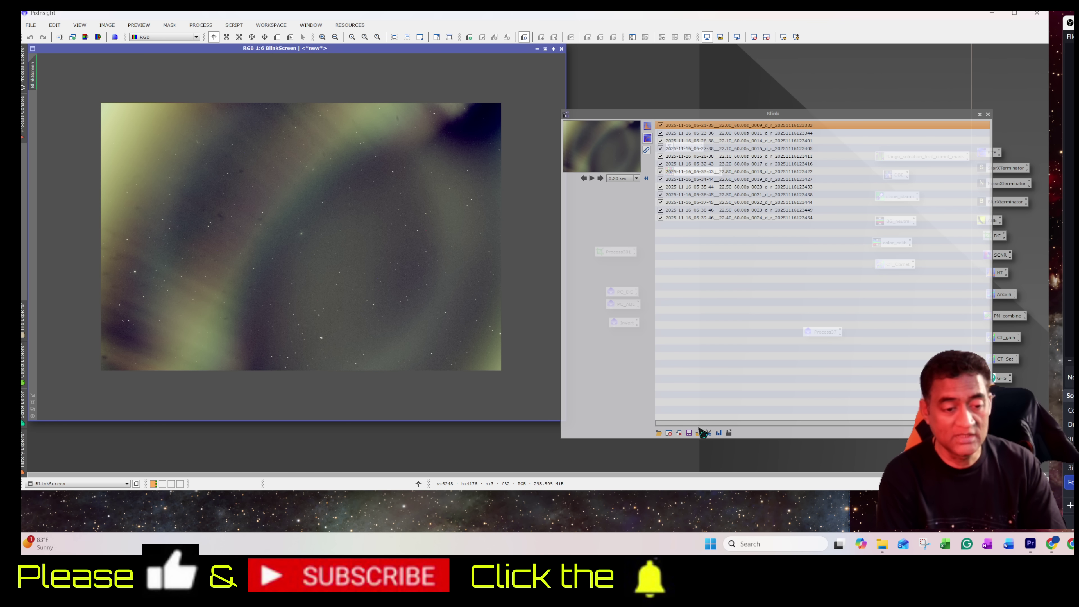
- Close the current Blink frames and load all images from the "6. DBE_ABE_Sat_NoiseX" folder inside "2025-11-16 Comet 3i Atlas"
{"action": "left_click", "coordinate": [678, 433]}
{"action": "left_click", "coordinate": [658, 433]}
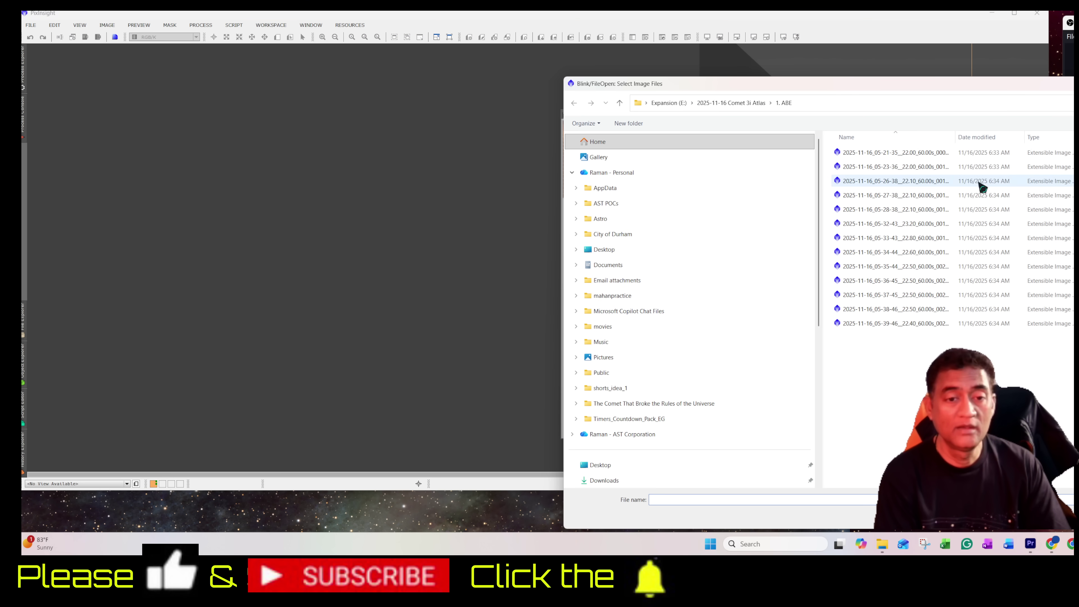
{"action": "left_click", "coordinate": [756, 105]}
{"action": "left_click", "coordinate": [899, 172]}
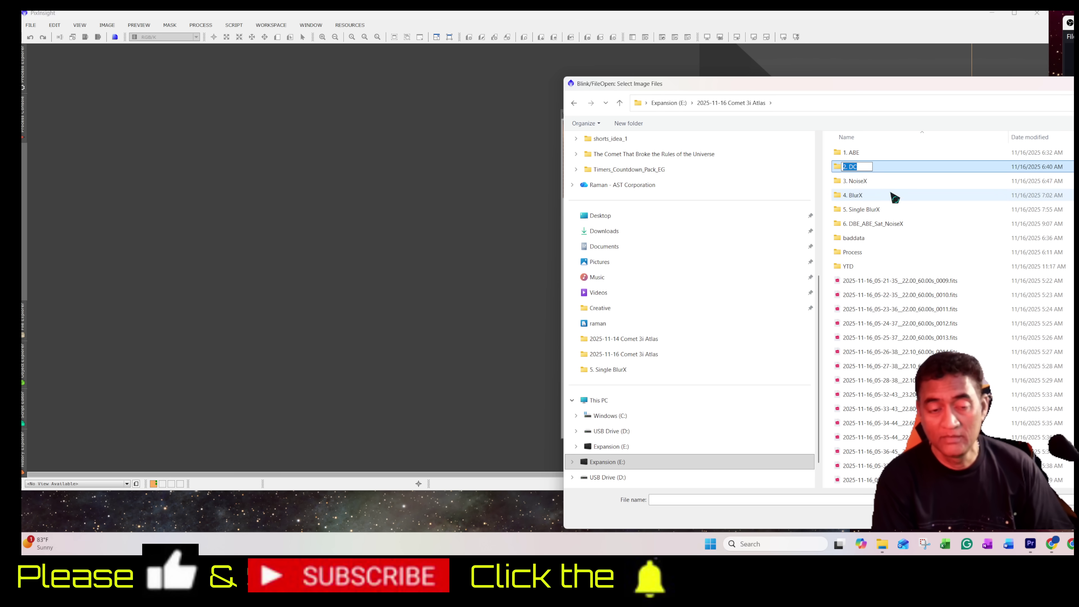
{"action": "left_click", "coordinate": [891, 182]}
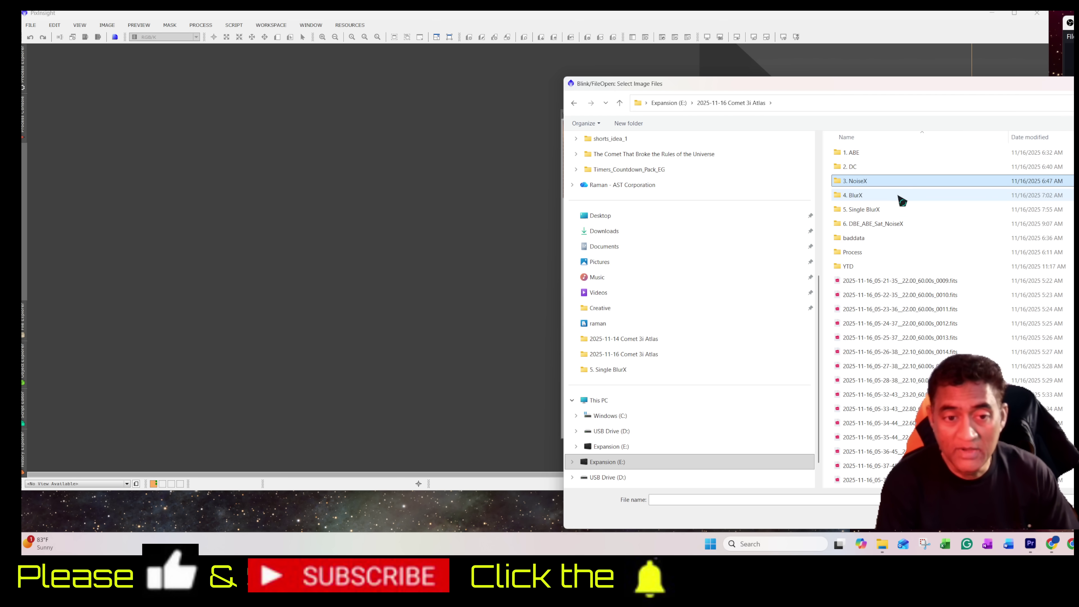
{"action": "left_click", "coordinate": [886, 210]}
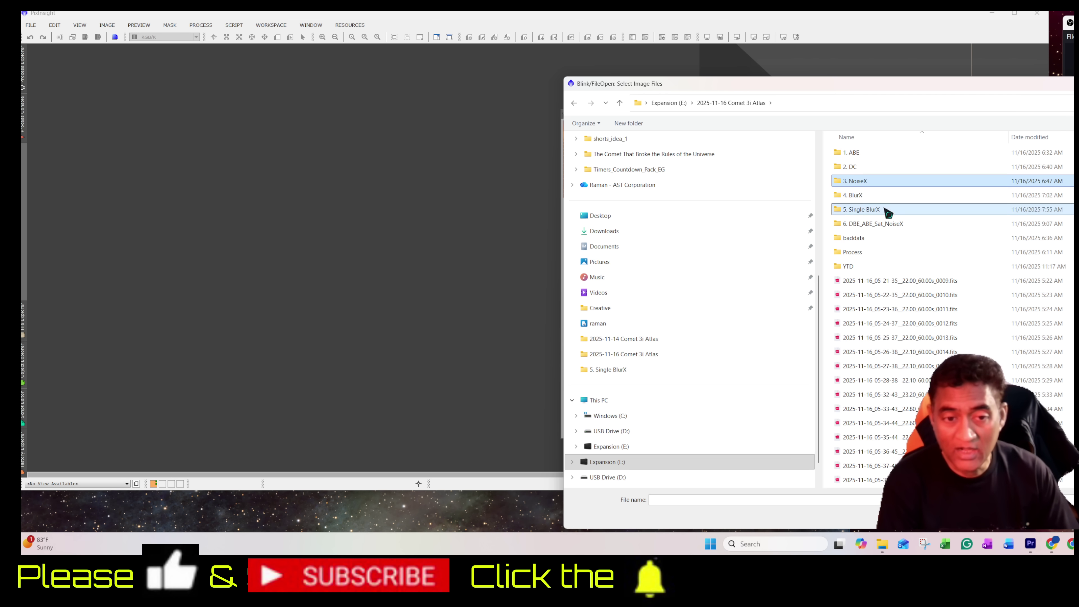
{"action": "left_click", "coordinate": [912, 225]}
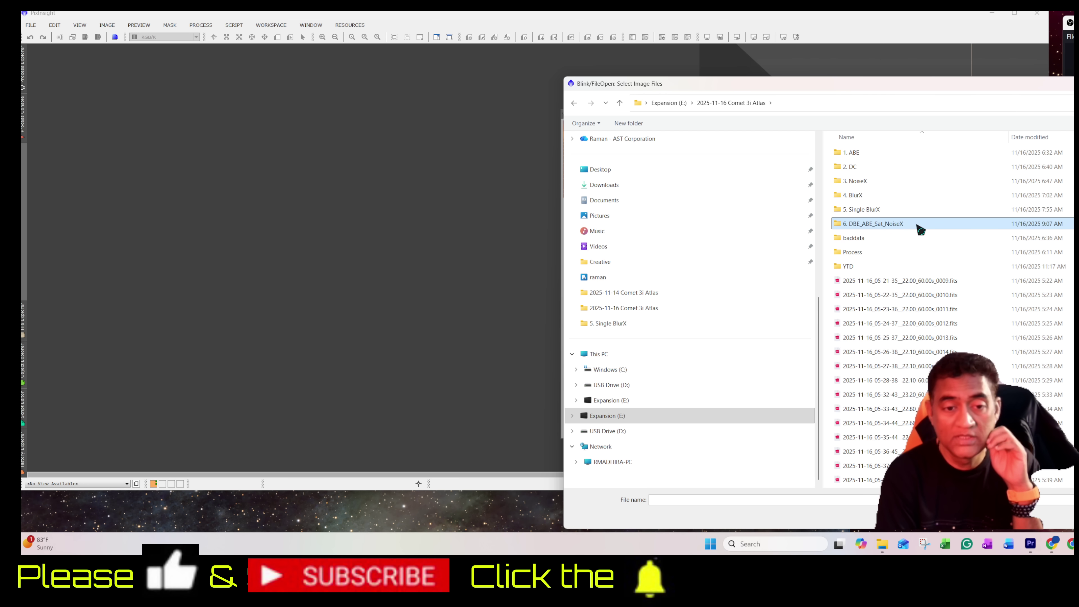
{"action": "double_click", "coordinate": [916, 223]}
{"action": "left_click", "coordinate": [916, 224]}
{"action": "key", "text": "ctrl+a"}
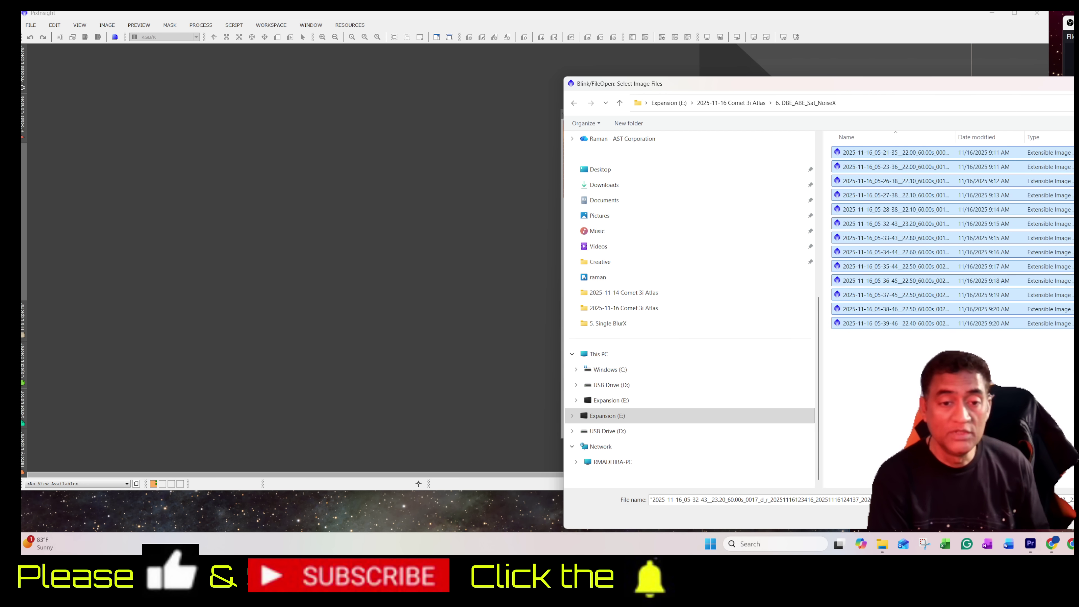
{"action": "key", "text": "Return"}
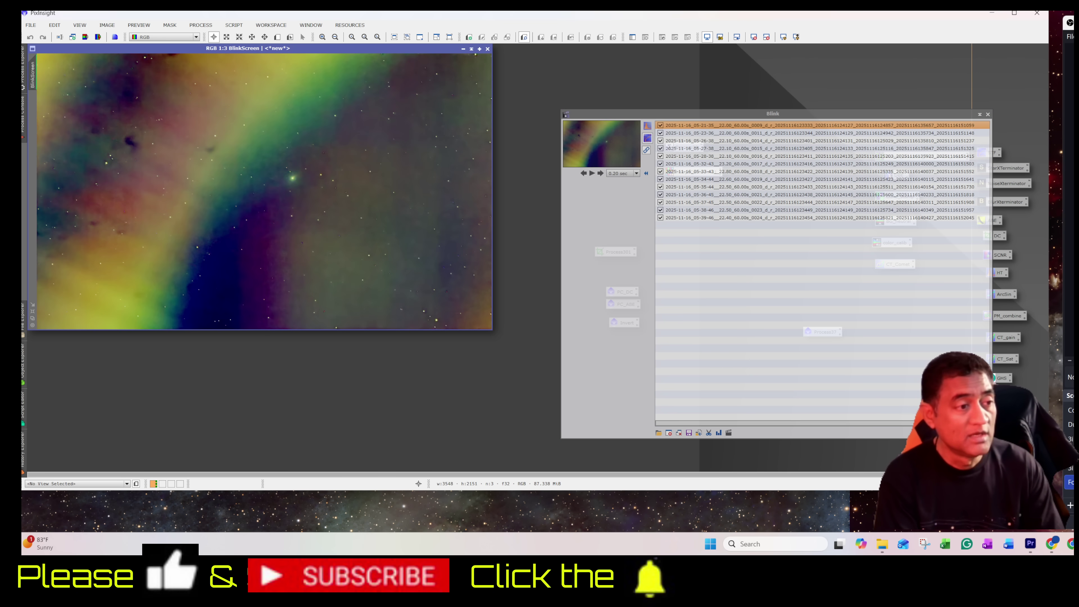
- Change the automatic screen stretch of the Blink frames and play the sequence with the view magnified 3:1 on the comet
{"action": "left_click", "coordinate": [647, 126]}
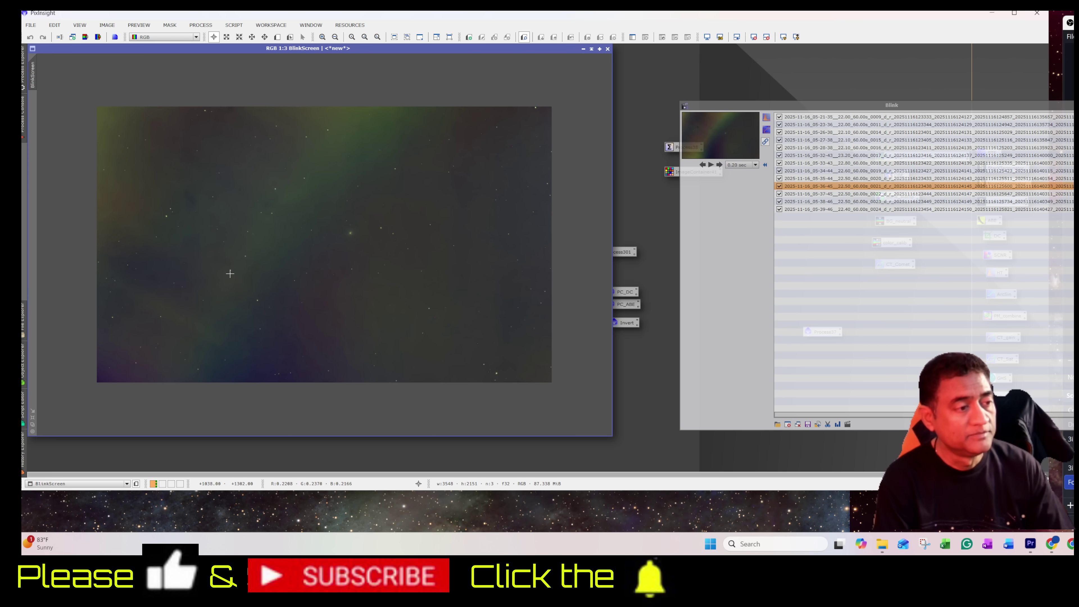
{"action": "scroll", "coordinate": [340, 242], "scroll_direction": "up", "scroll_amount": 2}
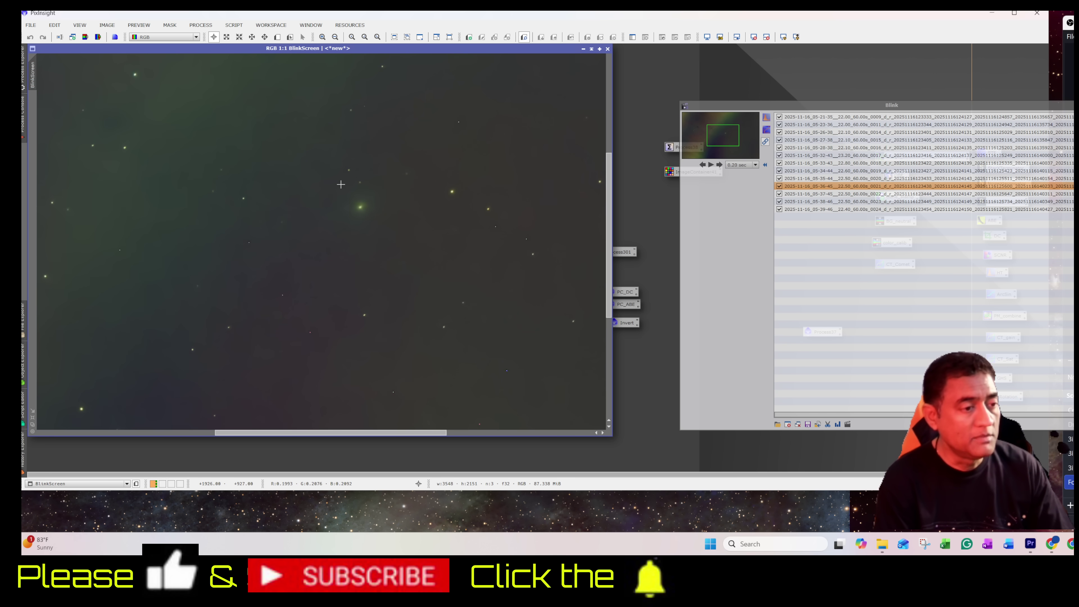
{"action": "scroll", "coordinate": [387, 206], "scroll_direction": "up", "scroll_amount": 2}
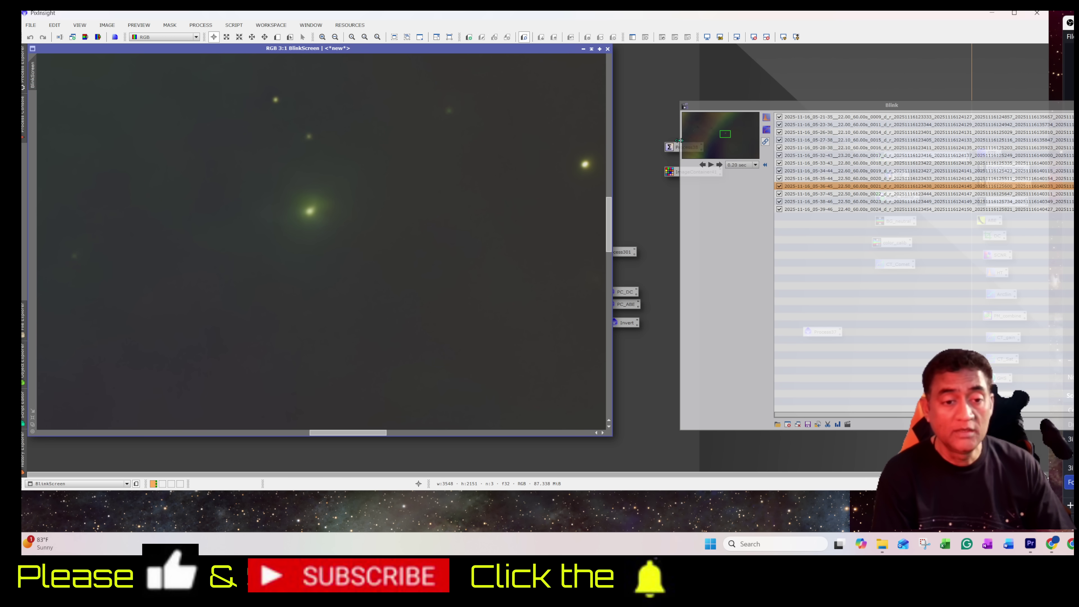
{"action": "left_click", "coordinate": [713, 166]}
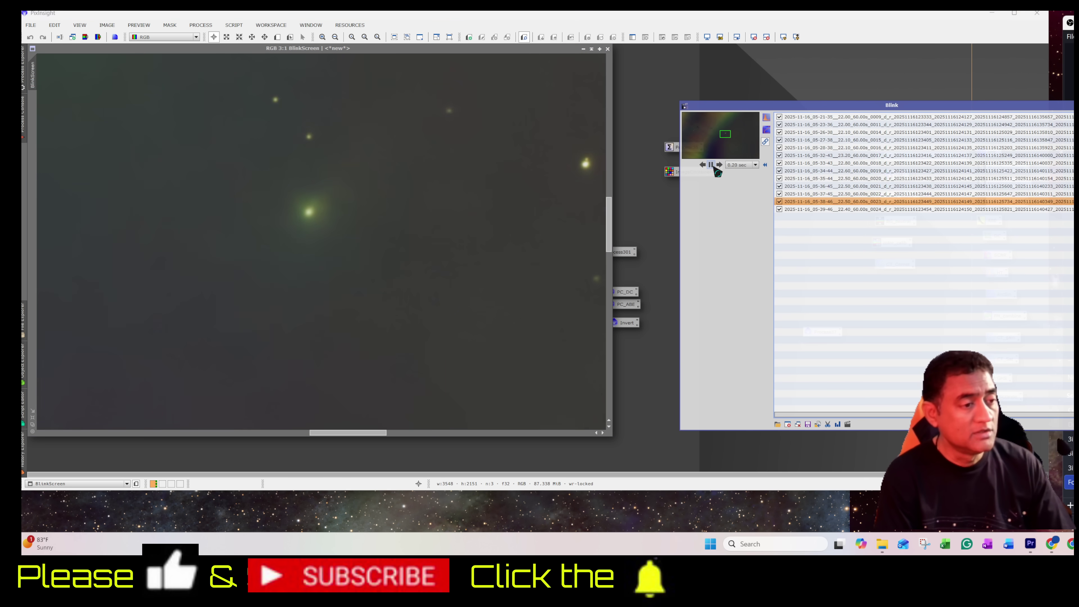
- Enlarge the Blink preview window and examine the comet's nucleus and coma at up to 17:1 while the frames play
{"action": "left_click", "coordinate": [380, 200]}
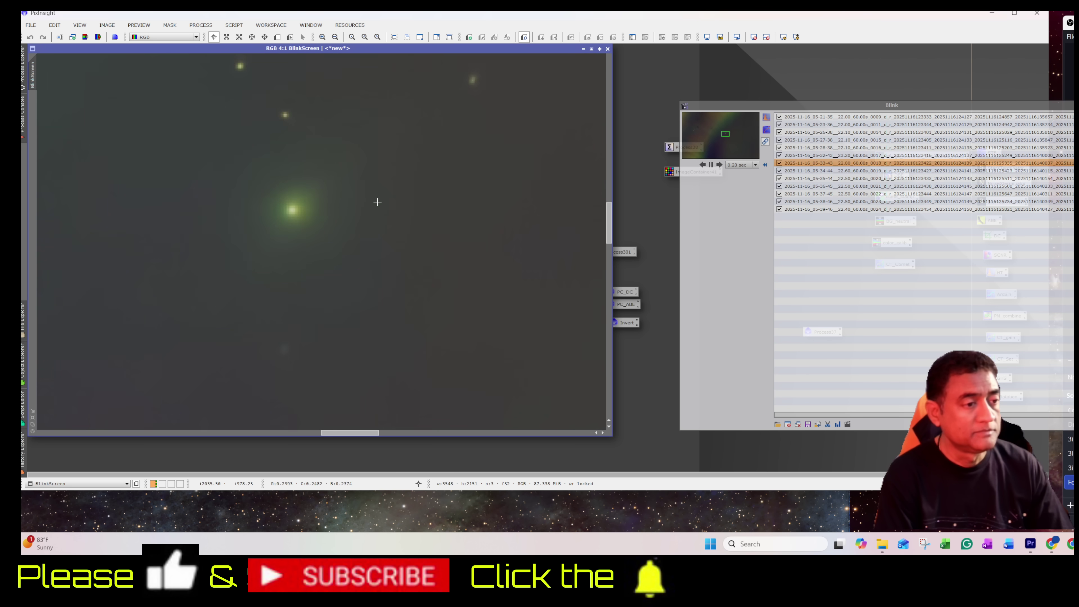
{"action": "scroll", "coordinate": [377, 202], "scroll_direction": "up", "scroll_amount": 1}
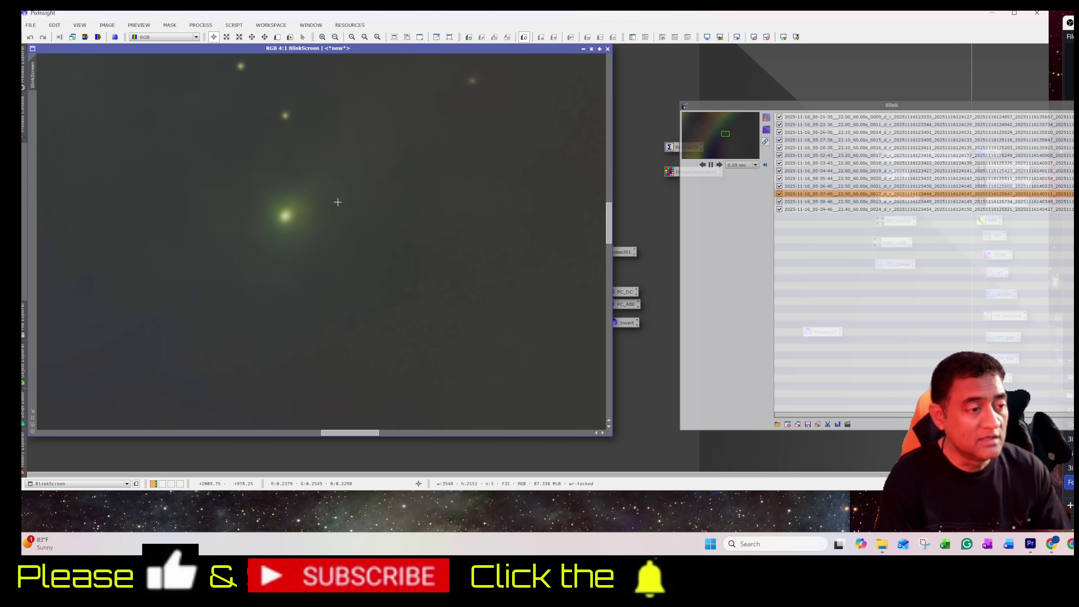
{"action": "scroll", "coordinate": [319, 209], "scroll_direction": "up", "scroll_amount": 1}
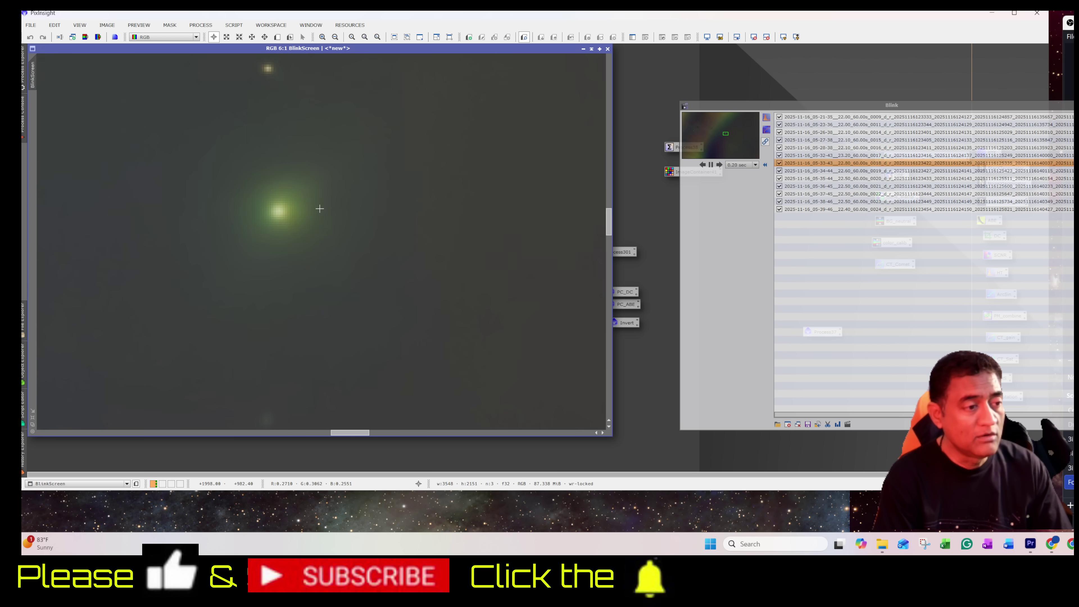
{"action": "scroll", "coordinate": [320, 209], "scroll_direction": "up", "scroll_amount": 1}
{"action": "scroll", "coordinate": [327, 223], "scroll_direction": "up", "scroll_amount": 1}
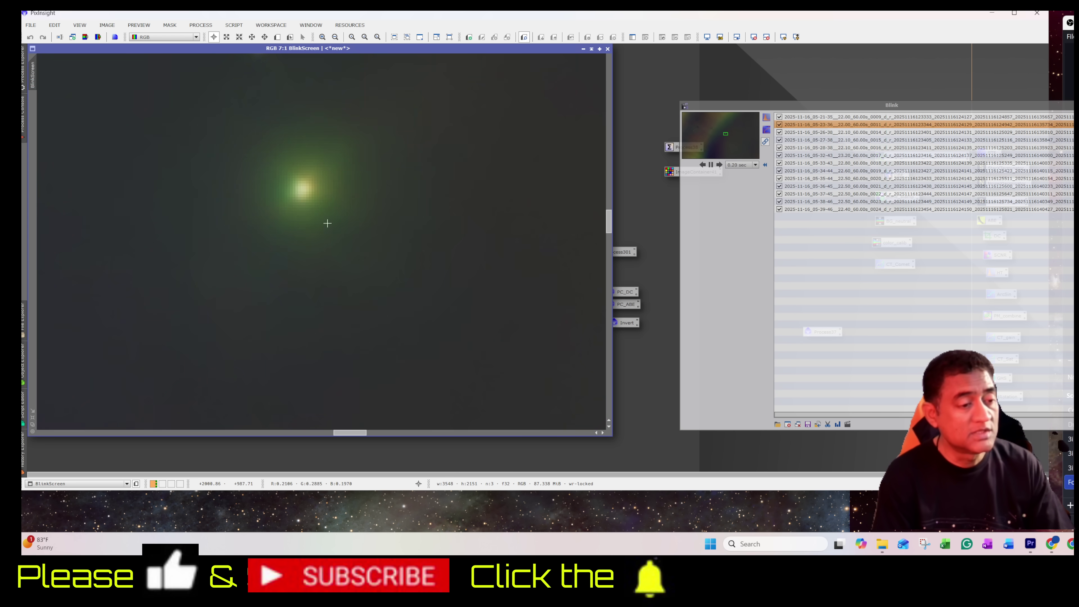
{"action": "left_click_drag", "start_coordinate": [611, 435], "coordinate": [661, 461]}
{"action": "scroll", "coordinate": [469, 359], "scroll_direction": "up", "scroll_amount": 2}
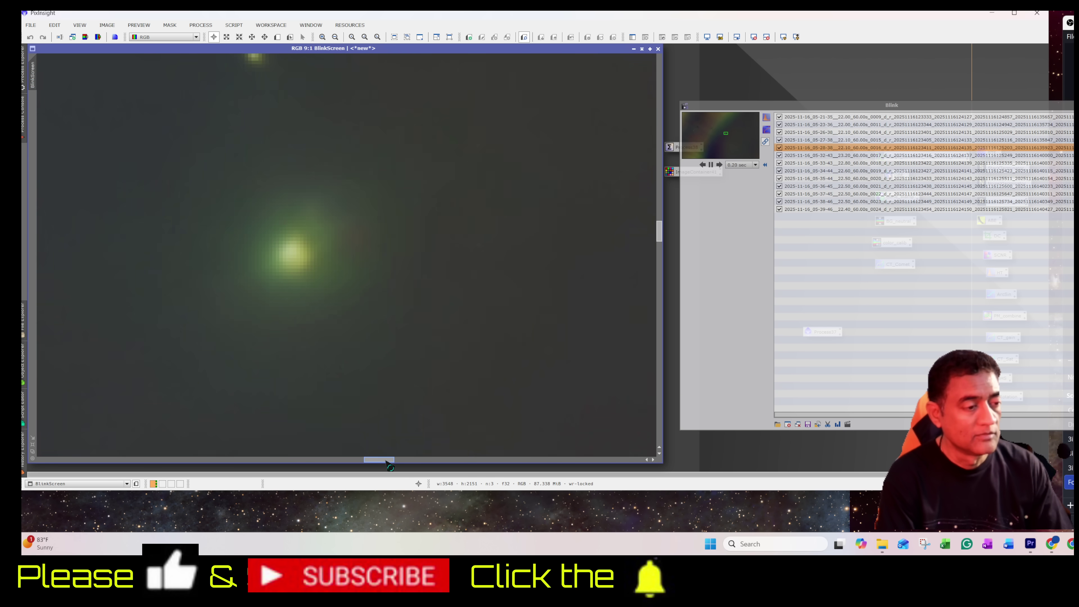
{"action": "left_click_drag", "start_coordinate": [390, 460], "coordinate": [385, 461]}
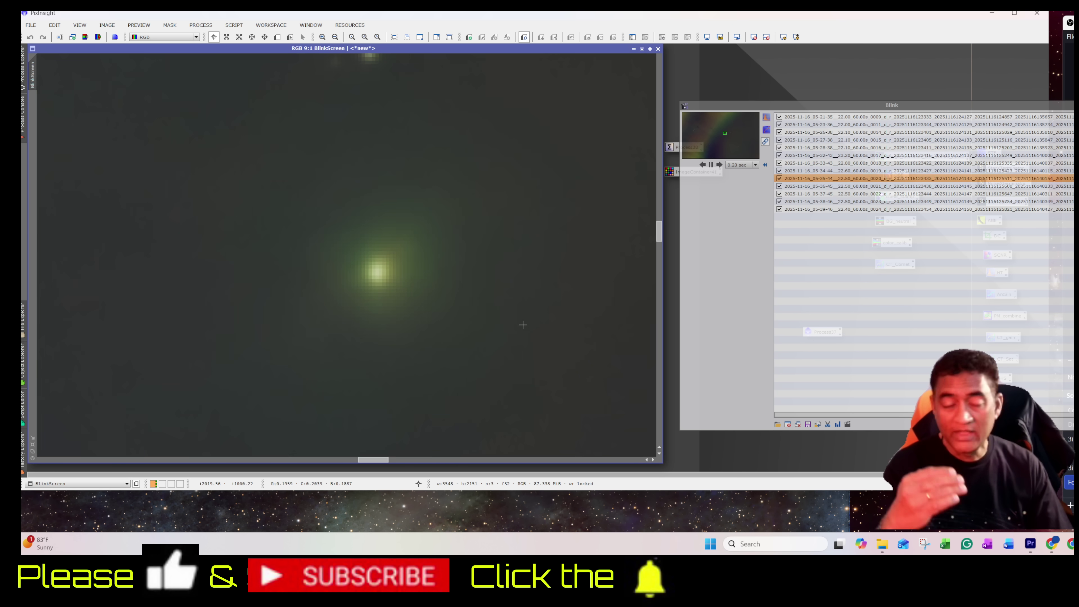
{"action": "scroll", "coordinate": [523, 325], "scroll_direction": "up", "scroll_amount": 1}
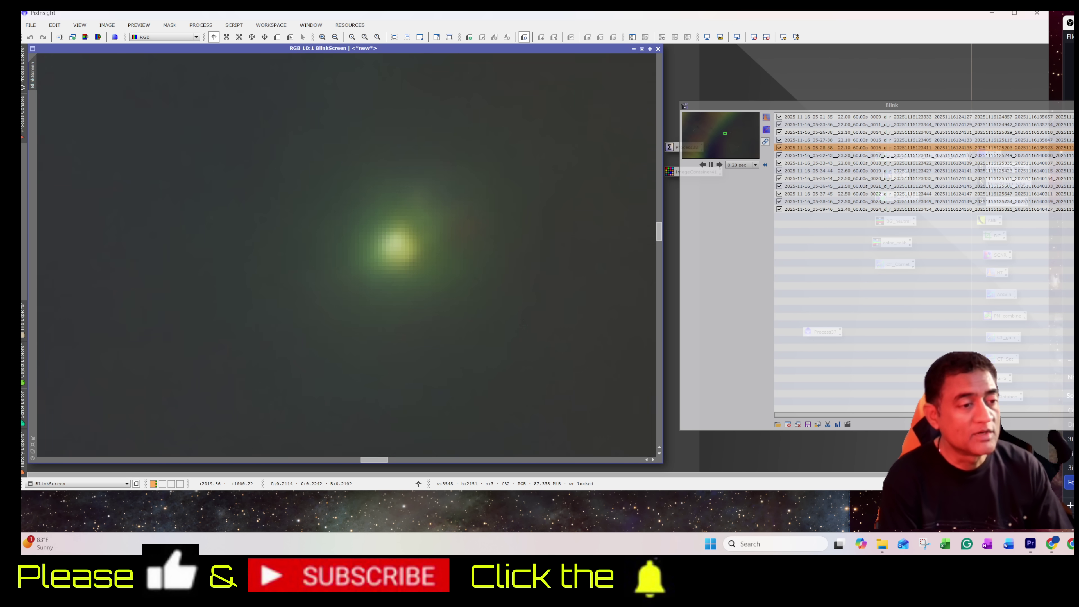
{"action": "scroll", "coordinate": [523, 325], "scroll_direction": "up", "scroll_amount": 2}
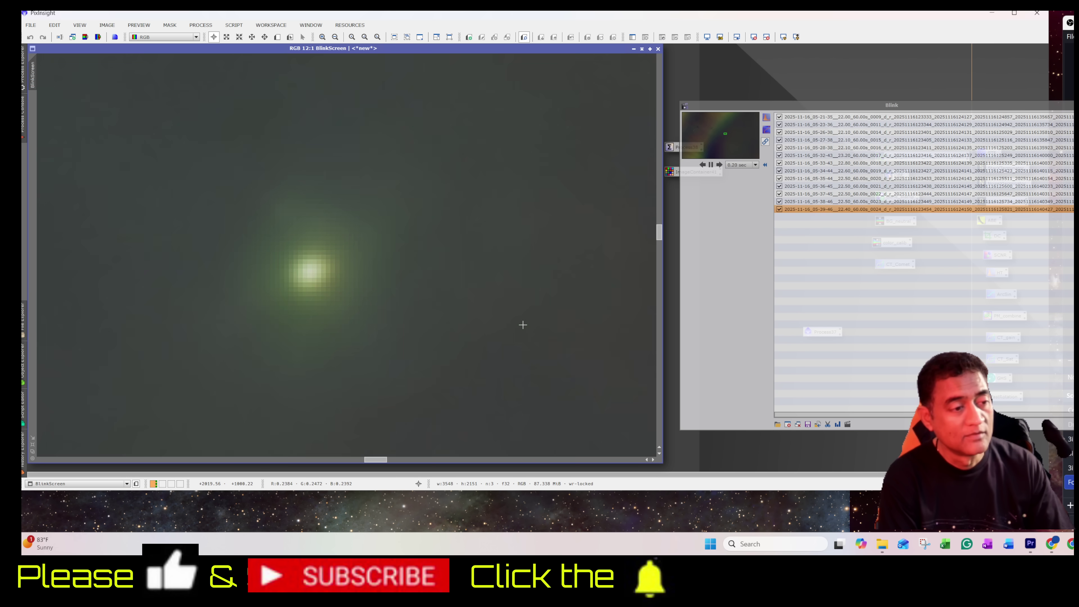
{"action": "scroll", "coordinate": [522, 325], "scroll_direction": "up", "scroll_amount": 2}
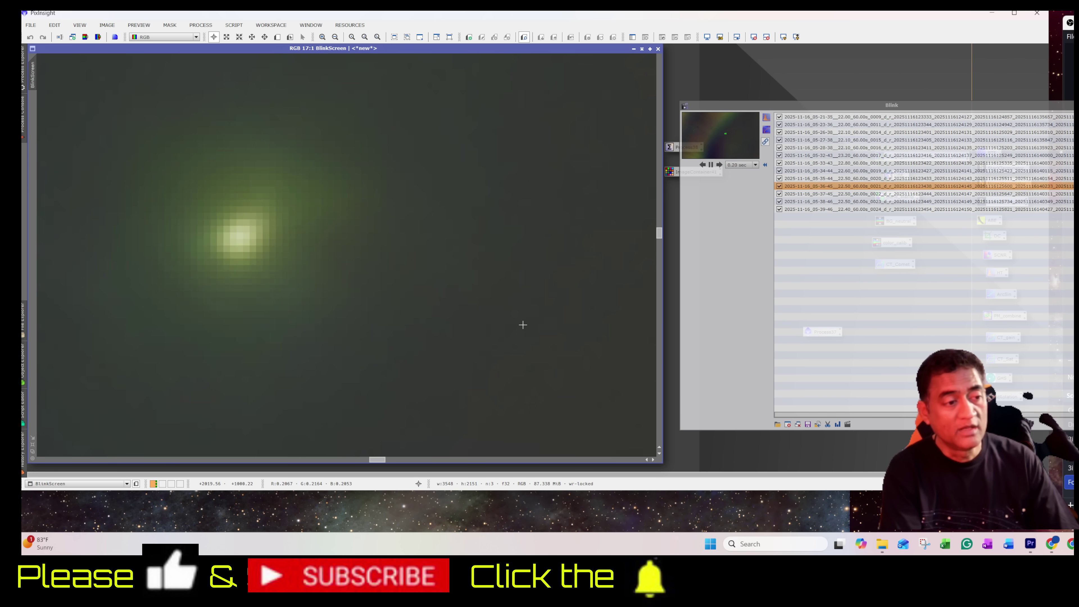
- Compare the comet's glow and shape across the playing frames at magnifications between 8:1 and 13:1
{"action": "scroll", "coordinate": [522, 325], "scroll_direction": "down", "scroll_amount": 4}
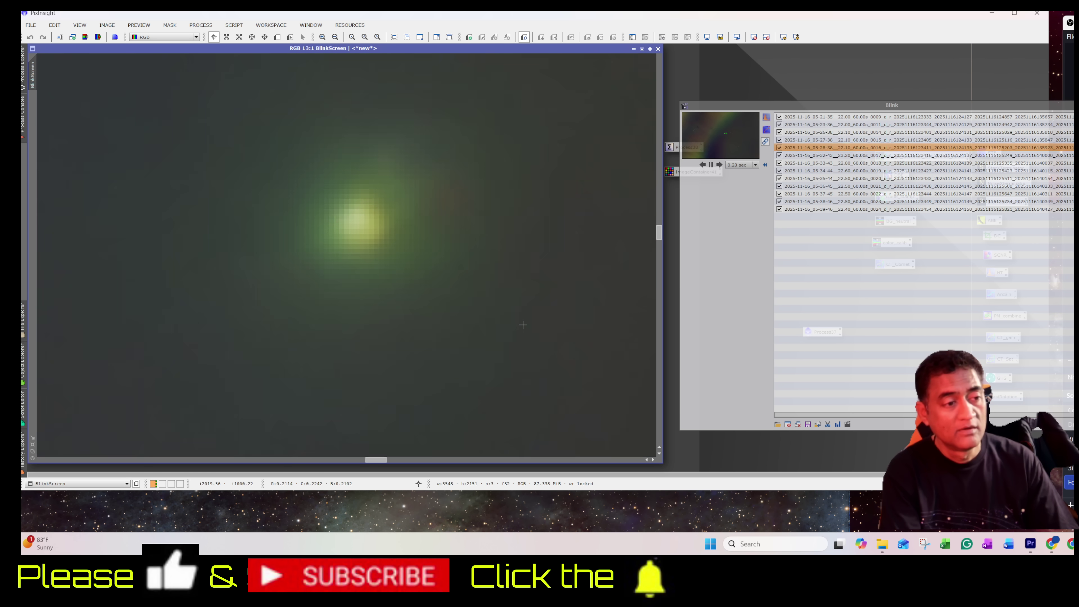
{"action": "scroll", "coordinate": [523, 325], "scroll_direction": "down", "scroll_amount": 2}
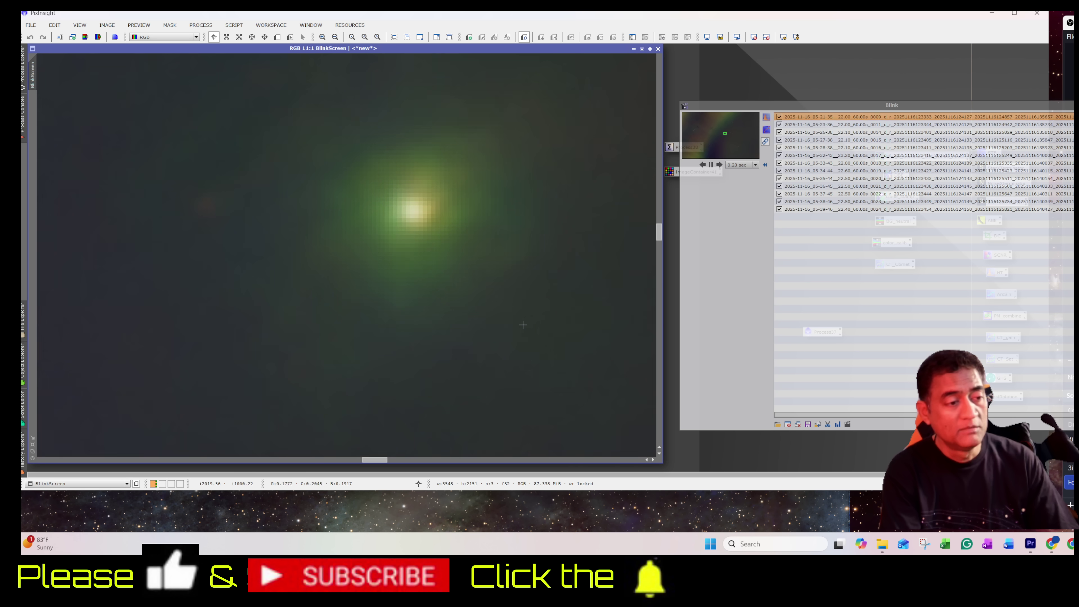
{"action": "scroll", "coordinate": [523, 324], "scroll_direction": "down", "scroll_amount": 3}
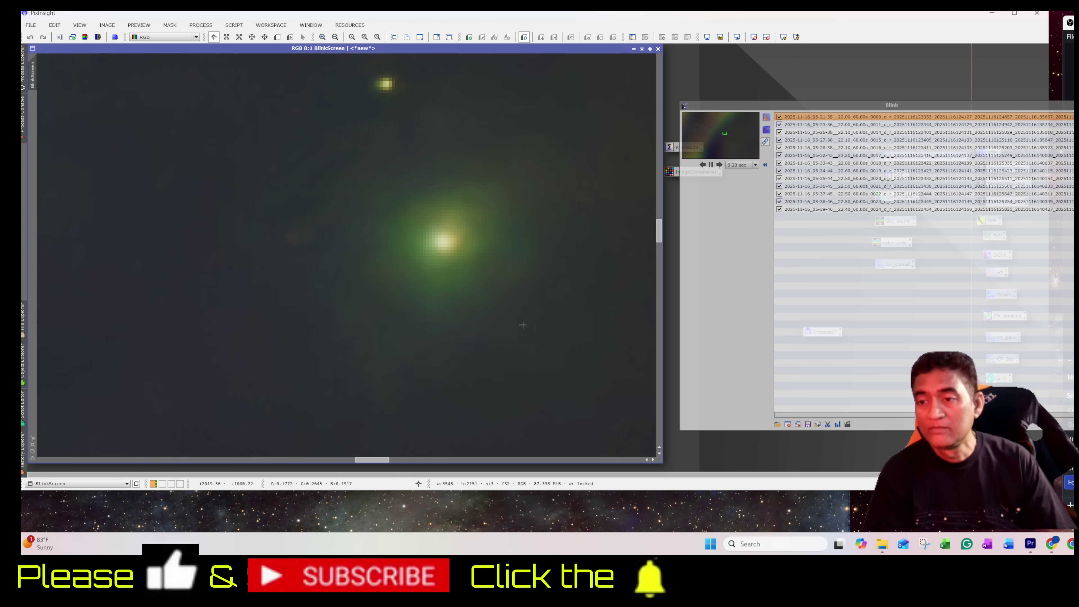
{"action": "scroll", "coordinate": [522, 325], "scroll_direction": "up", "scroll_amount": 1}
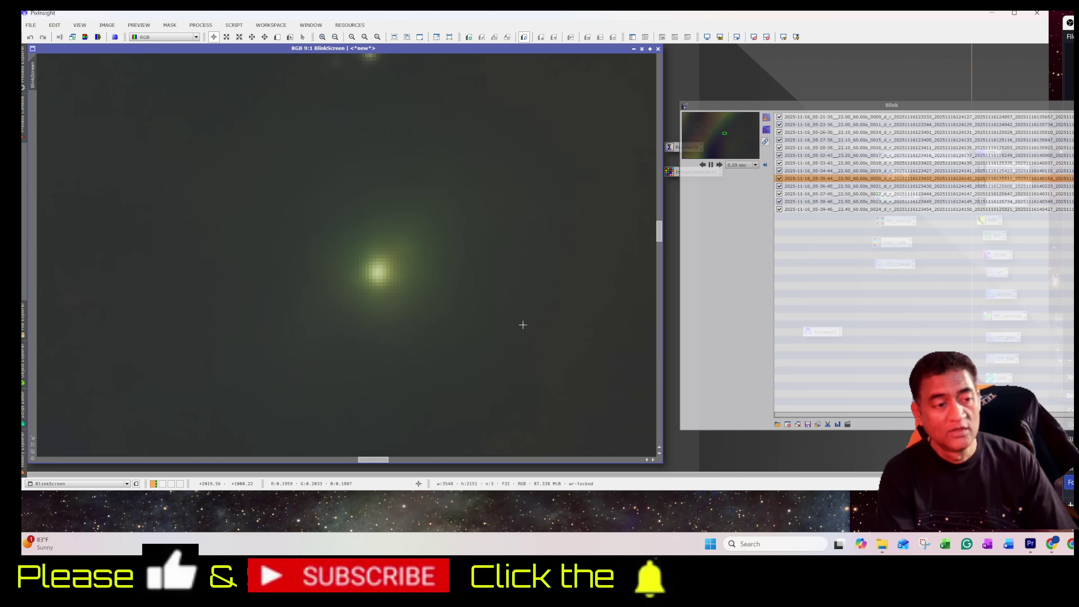
{"action": "scroll", "coordinate": [523, 324], "scroll_direction": "up", "scroll_amount": 1}
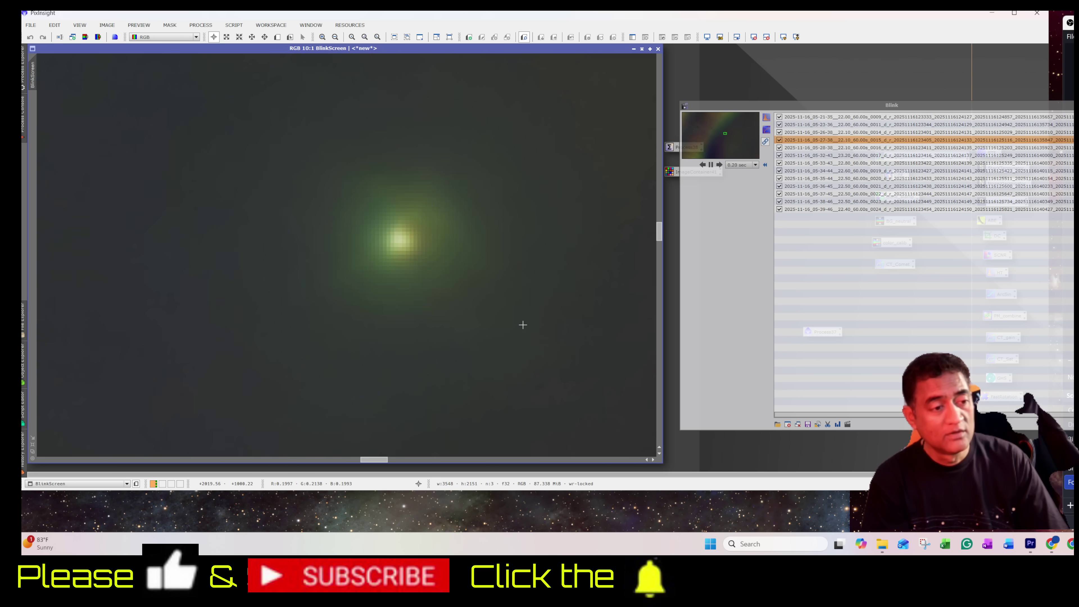
{"action": "scroll", "coordinate": [523, 324], "scroll_direction": "up", "scroll_amount": 2}
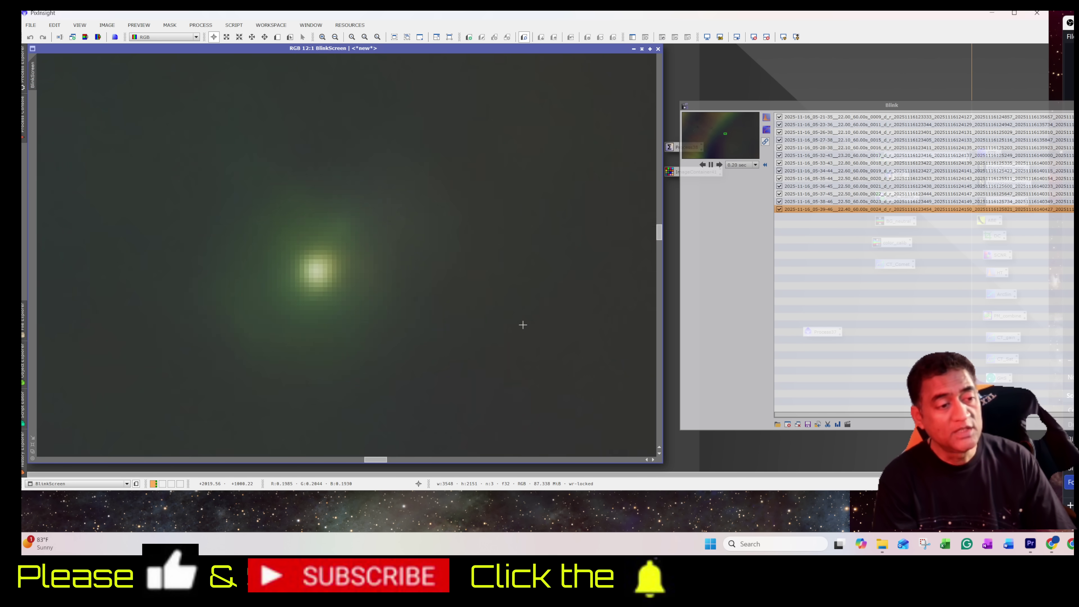
- Examine the comet's movement against the surrounding stars in the playing frames, from the whole frame at 1:3 to closer views
{"action": "scroll", "coordinate": [522, 325], "scroll_direction": "down", "scroll_amount": 8}
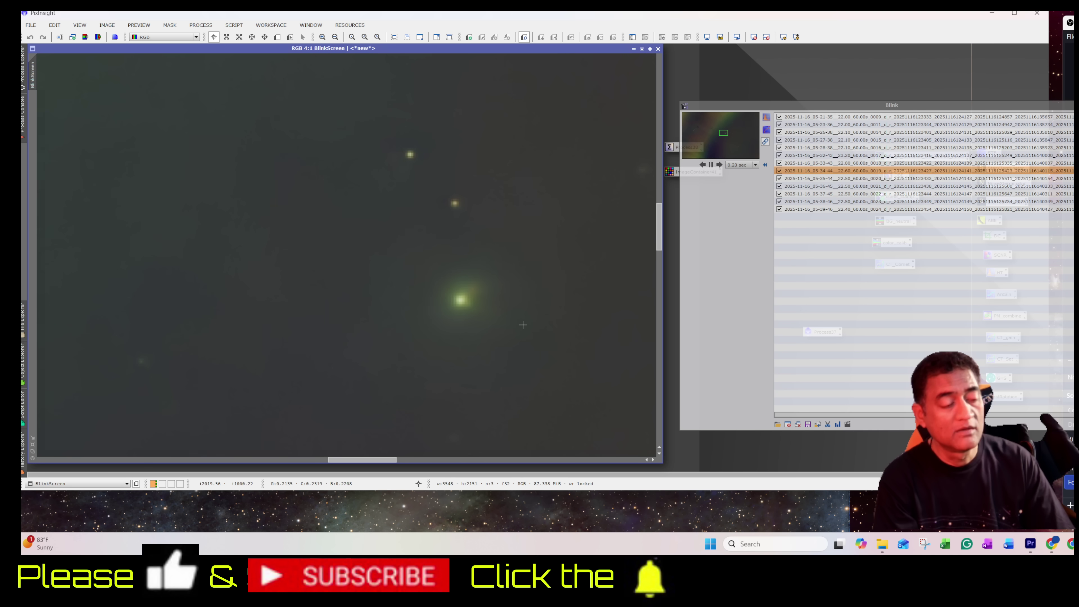
{"action": "scroll", "coordinate": [523, 325], "scroll_direction": "down", "scroll_amount": 5}
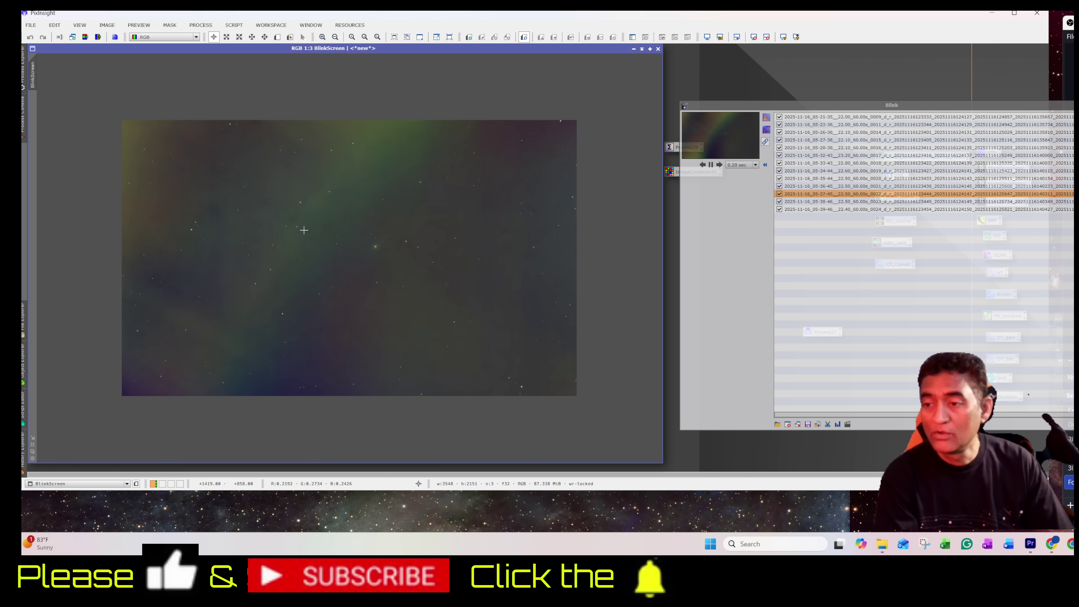
{"action": "scroll", "coordinate": [303, 230], "scroll_direction": "up", "scroll_amount": 2}
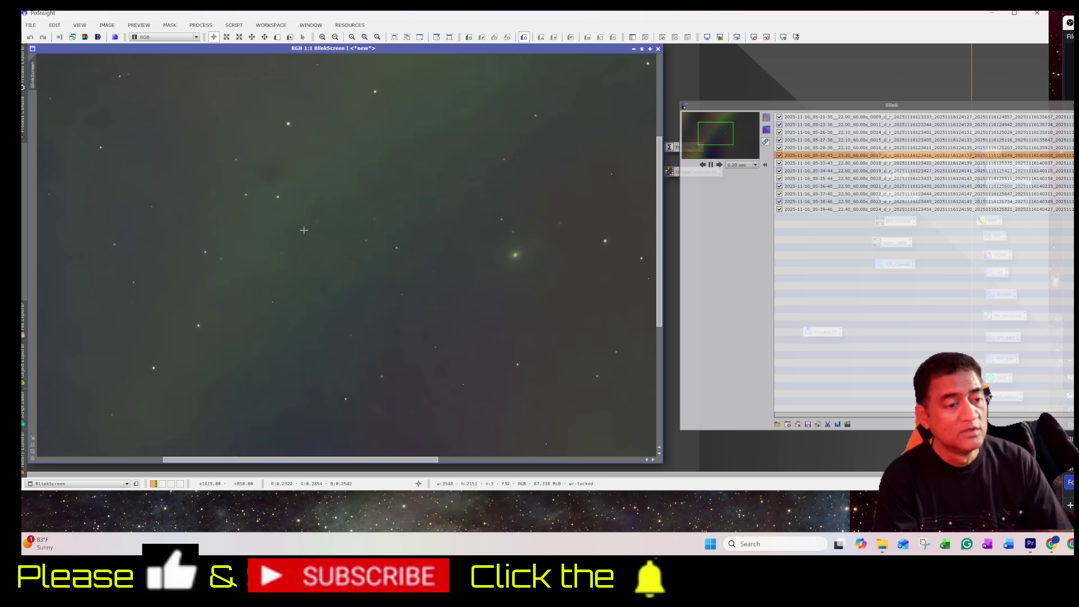
{"action": "scroll", "coordinate": [303, 230], "scroll_direction": "up", "scroll_amount": 1}
{"action": "scroll", "coordinate": [304, 230], "scroll_direction": "down", "scroll_amount": 1}
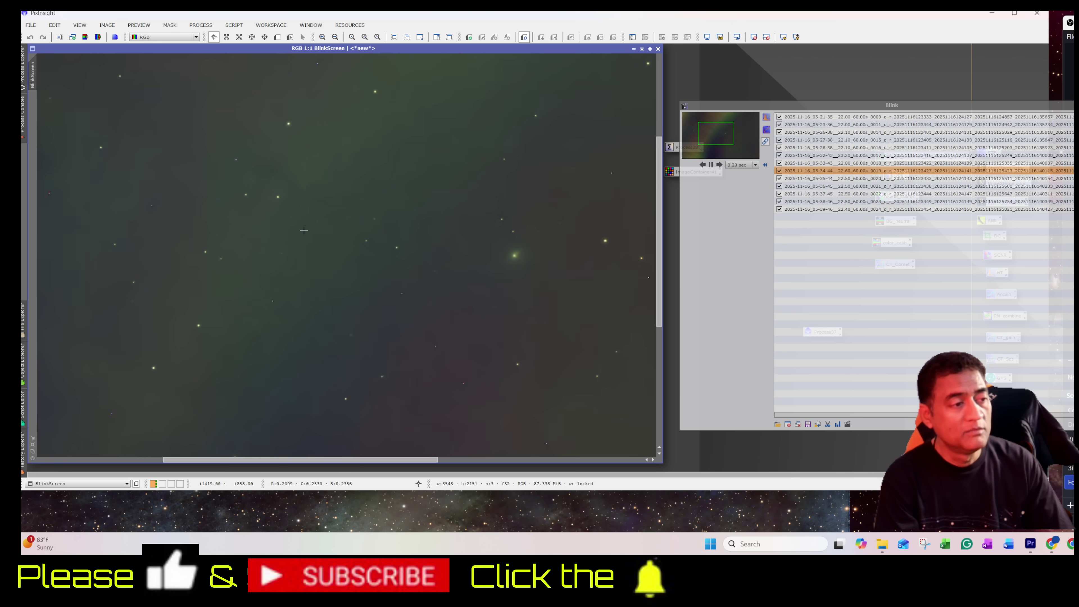
{"action": "scroll", "coordinate": [304, 230], "scroll_direction": "up", "scroll_amount": 4}
{"action": "scroll", "coordinate": [303, 229], "scroll_direction": "down", "scroll_amount": 6}
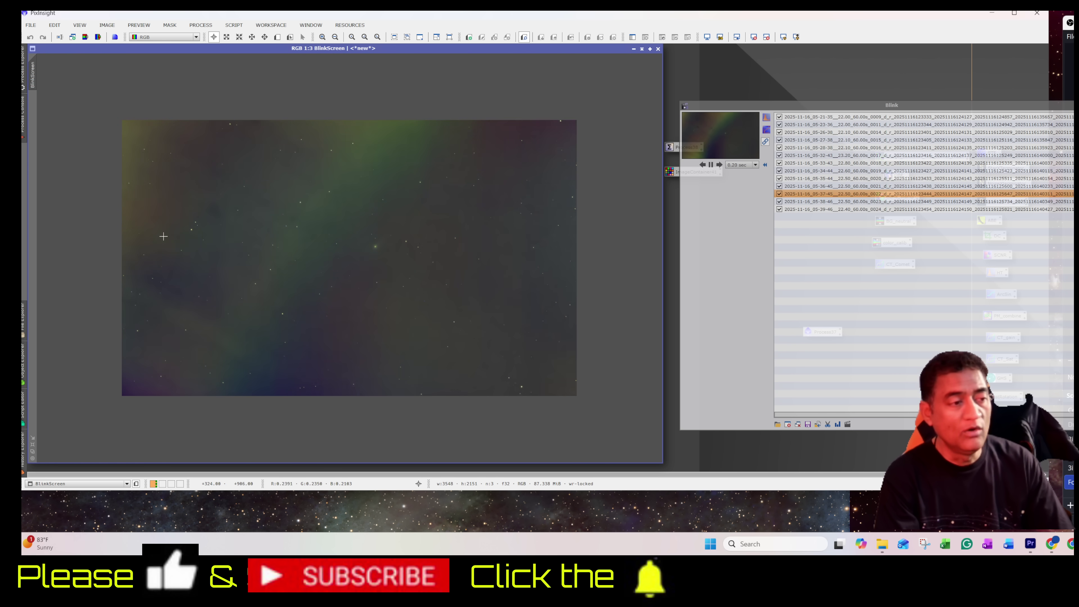
{"action": "scroll", "coordinate": [164, 235], "scroll_direction": "up", "scroll_amount": 1}
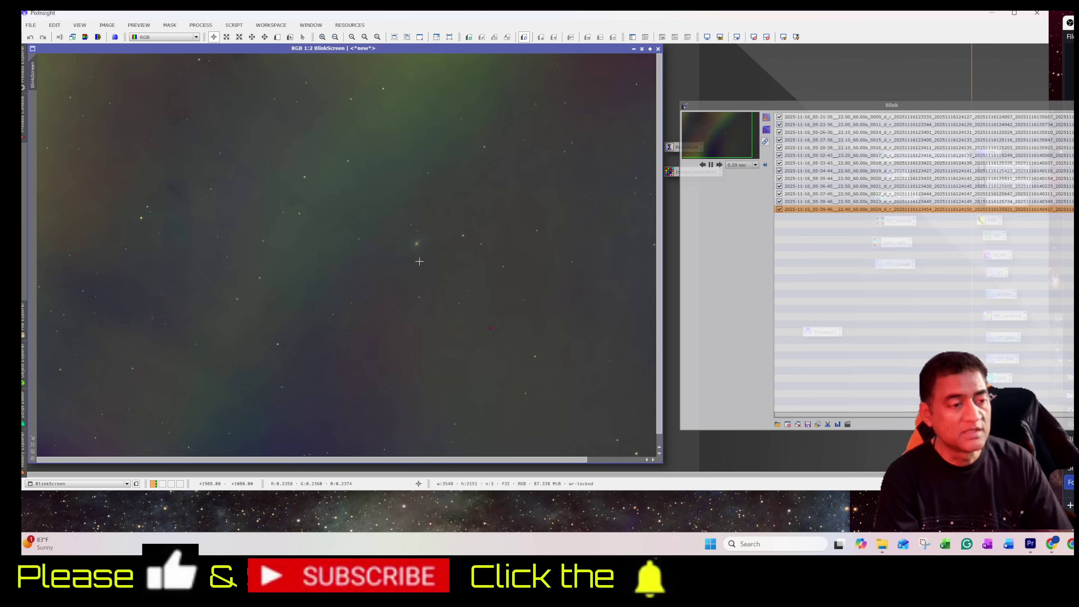
{"action": "scroll", "coordinate": [381, 258], "scroll_direction": "up", "scroll_amount": 1}
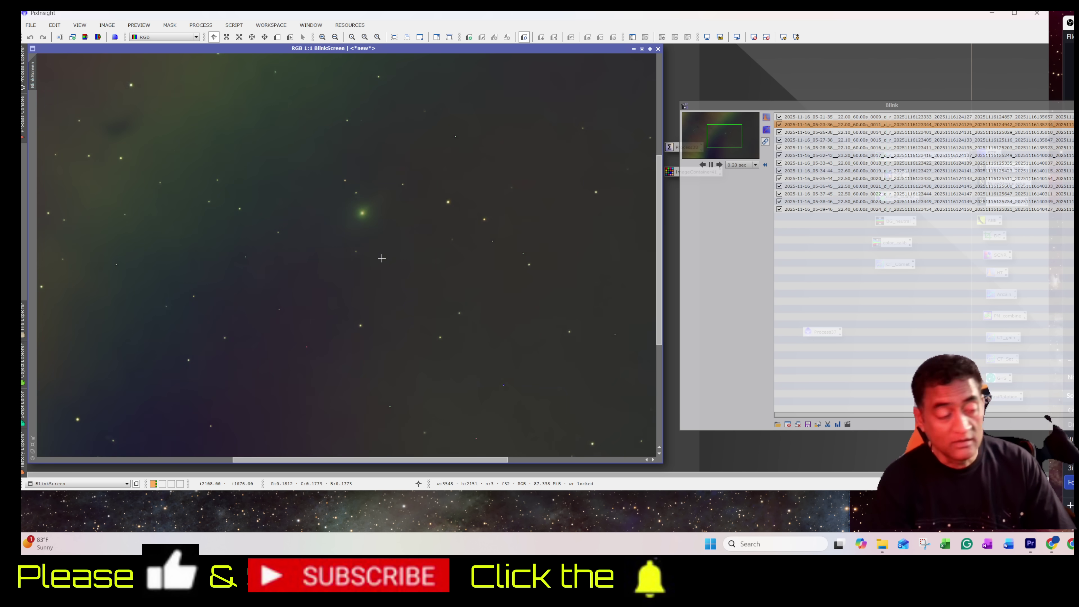
- Bring the comet back into view and inspect its core and coma at up to 8:1 while the frames play
{"action": "scroll", "coordinate": [381, 257], "scroll_direction": "up", "scroll_amount": 3}
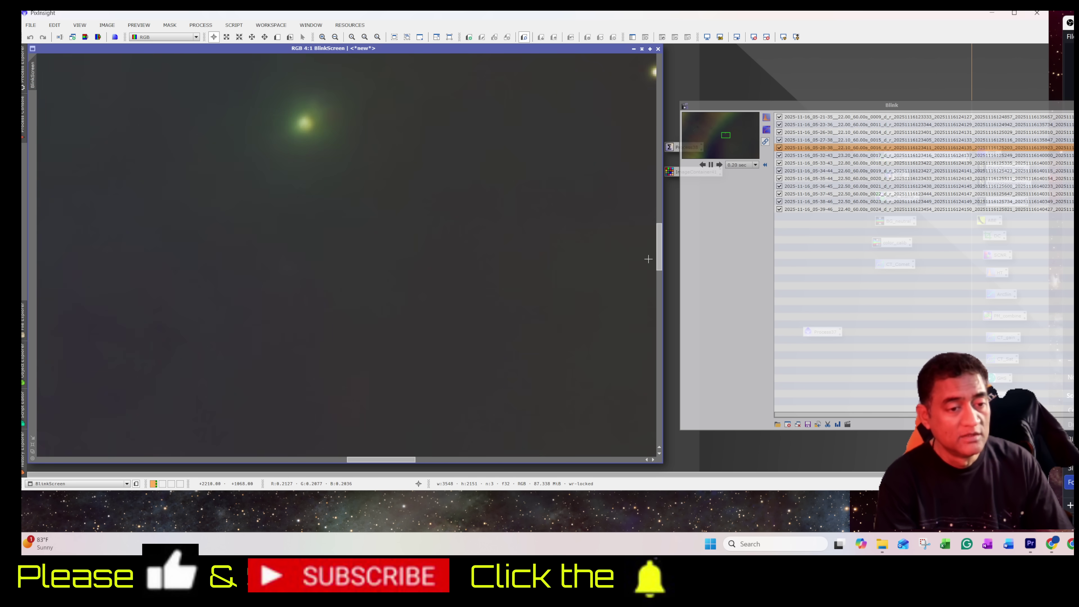
{"action": "left_click_drag", "start_coordinate": [658, 241], "coordinate": [658, 230]}
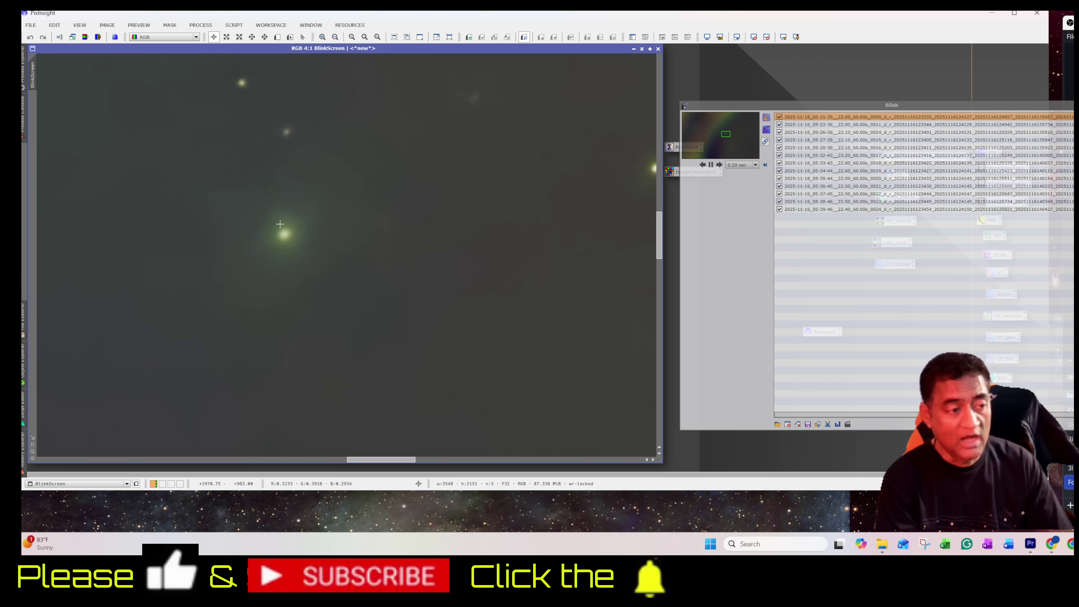
{"action": "scroll", "coordinate": [279, 224], "scroll_direction": "up", "scroll_amount": 2}
{"action": "scroll", "coordinate": [380, 230], "scroll_direction": "up", "scroll_amount": 1}
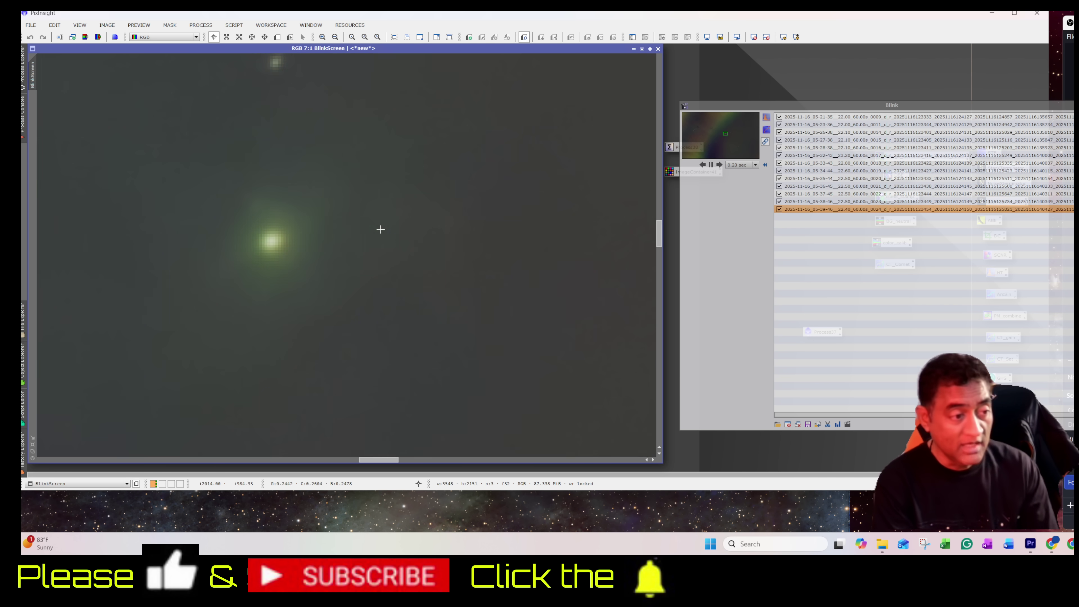
{"action": "scroll", "coordinate": [380, 229], "scroll_direction": "up", "scroll_amount": 2}
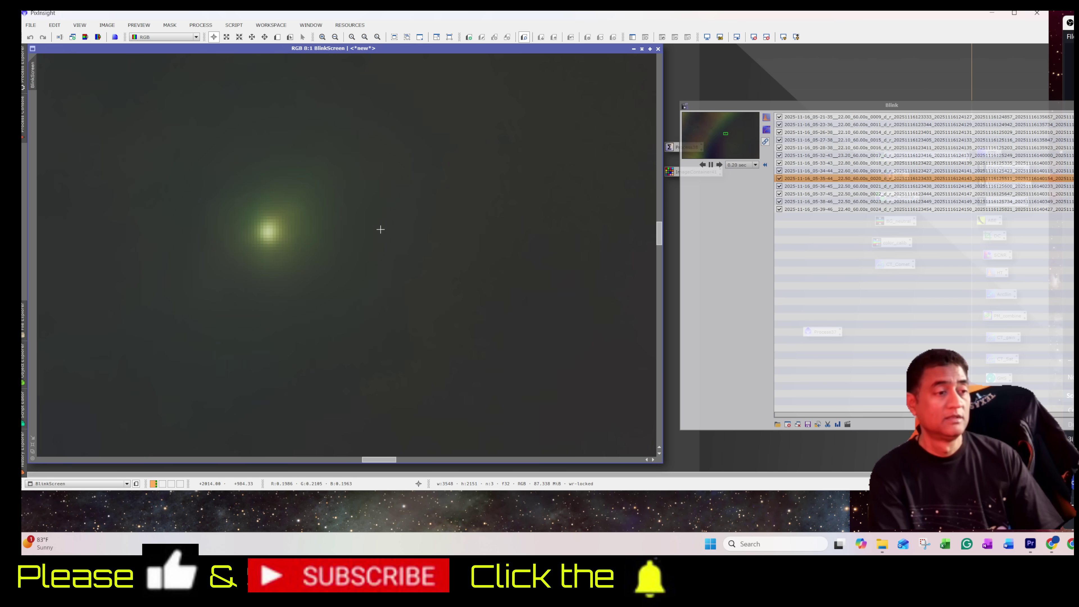